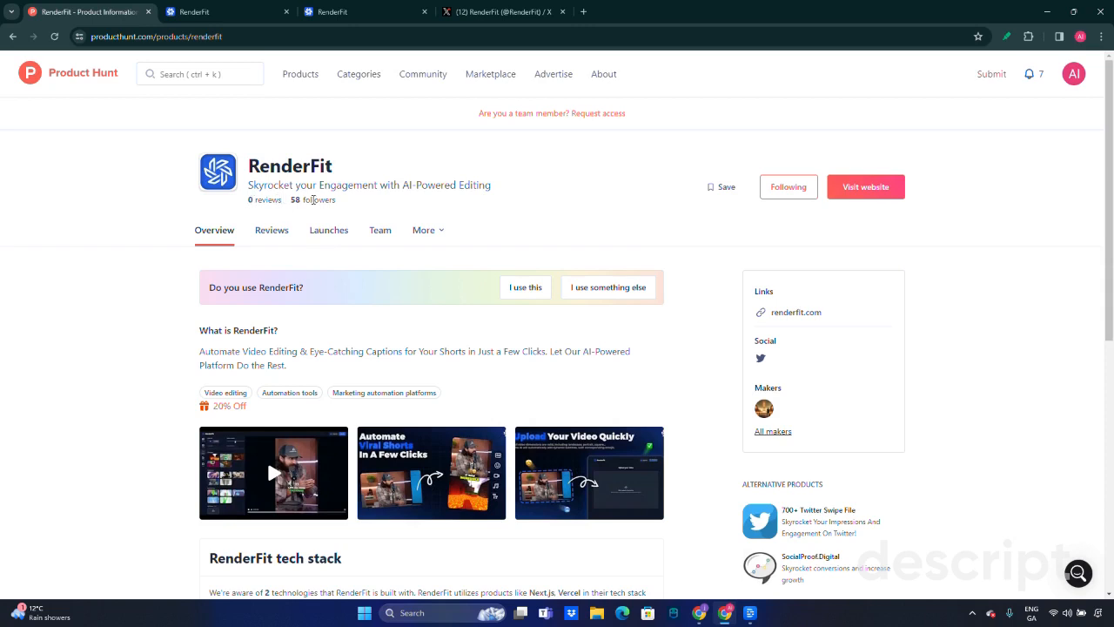
Step: Look through the RenderFit product overview on Product Hunt, including its description, tech stack and recent launches
{"action": "scroll", "coordinate": [585, 291], "scroll_direction": "down", "scroll_amount": 2}
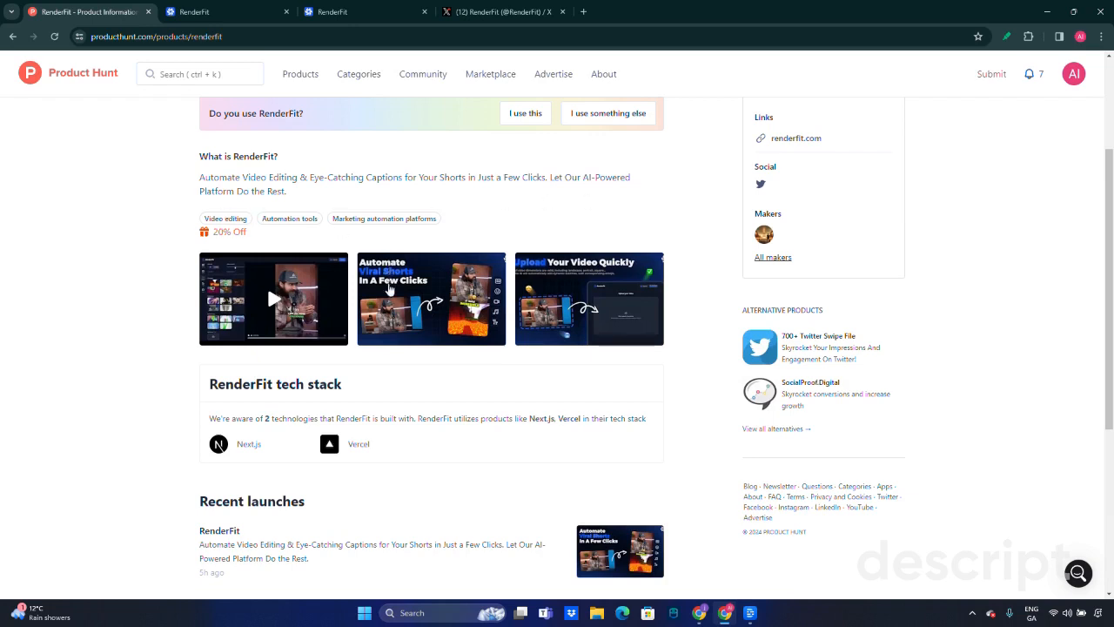
{"action": "scroll", "coordinate": [578, 314], "scroll_direction": "down", "scroll_amount": 2}
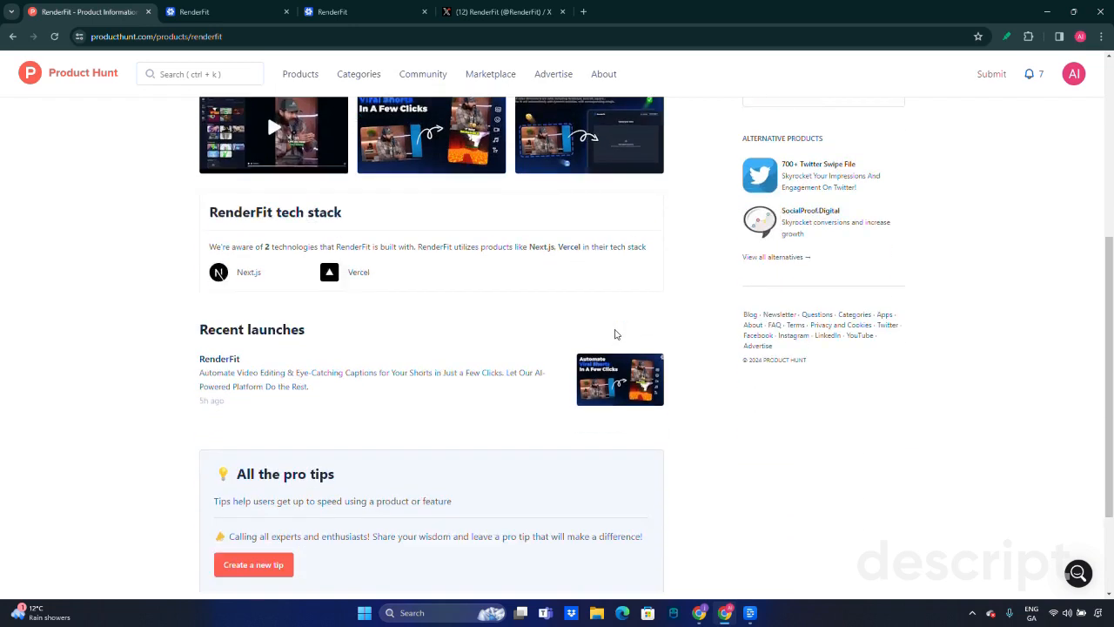
{"action": "scroll", "coordinate": [514, 331], "scroll_direction": "down", "scroll_amount": 2}
{"action": "scroll", "coordinate": [514, 330], "scroll_direction": "up", "scroll_amount": 6}
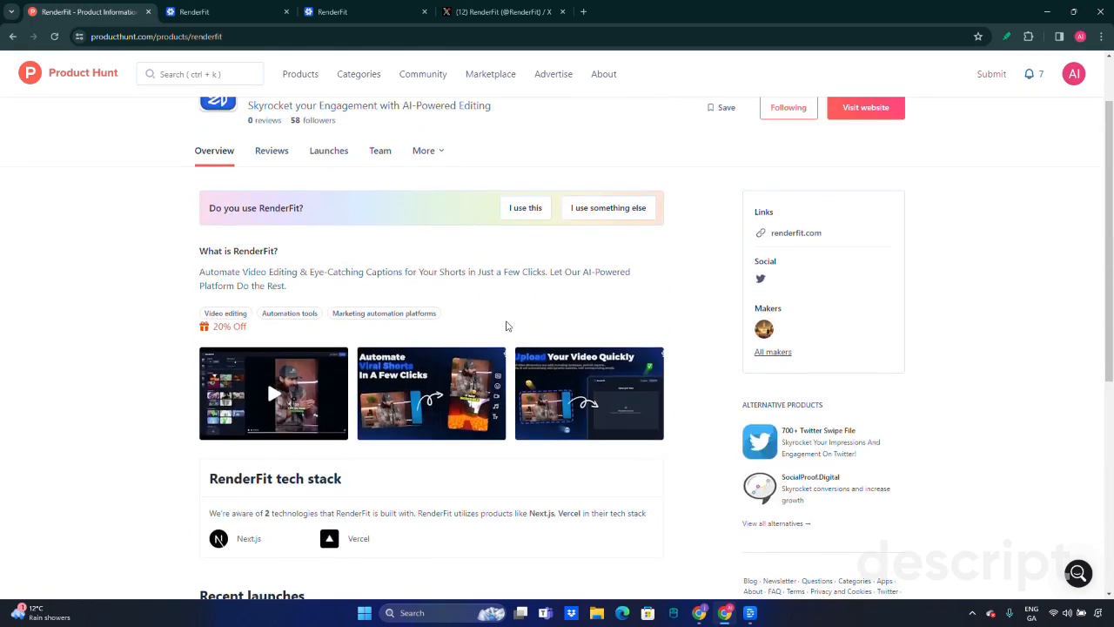
{"action": "scroll", "coordinate": [346, 457], "scroll_direction": "down", "scroll_amount": 1}
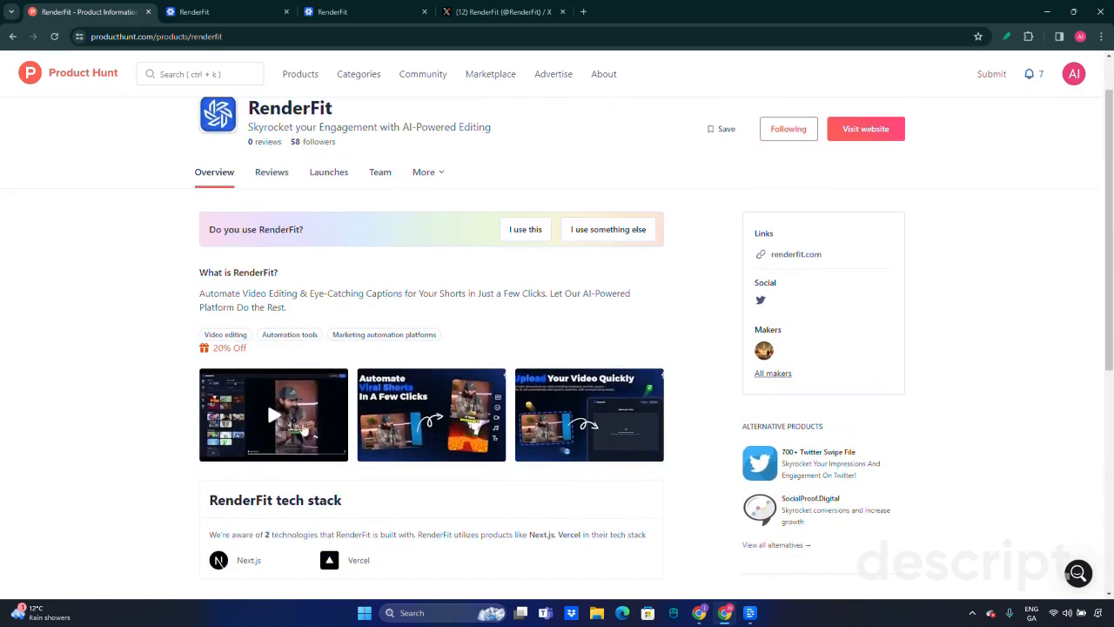
Step: Play the RenderFit demo video from the product gallery, pause it and close the viewer
{"action": "left_click", "coordinate": [277, 419]}
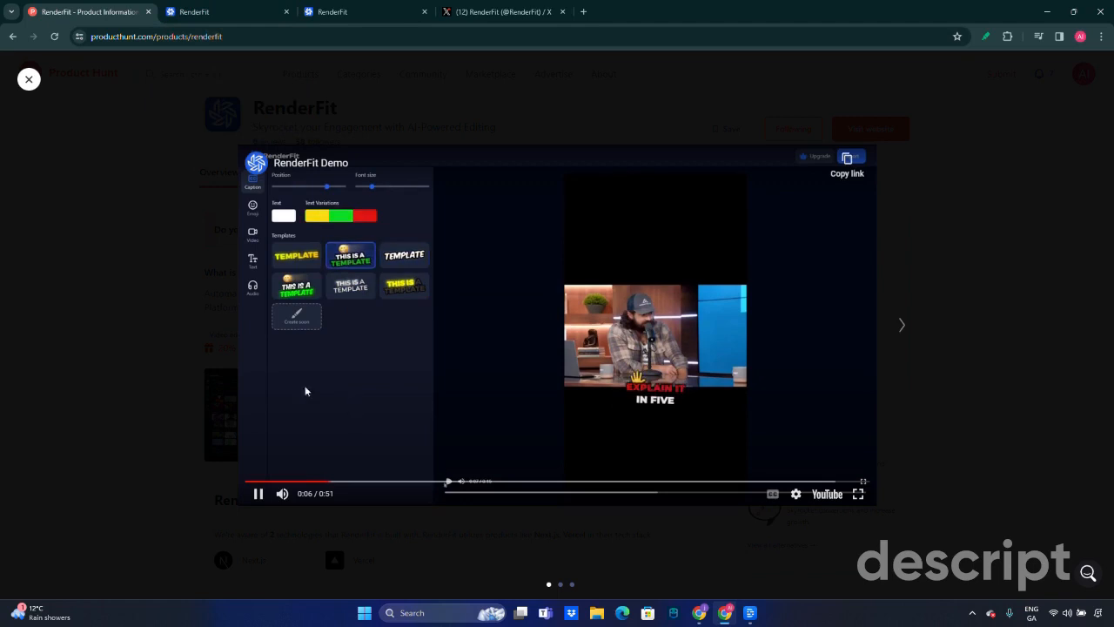
{"action": "left_click", "coordinate": [259, 502]}
{"action": "left_click", "coordinate": [940, 159]}
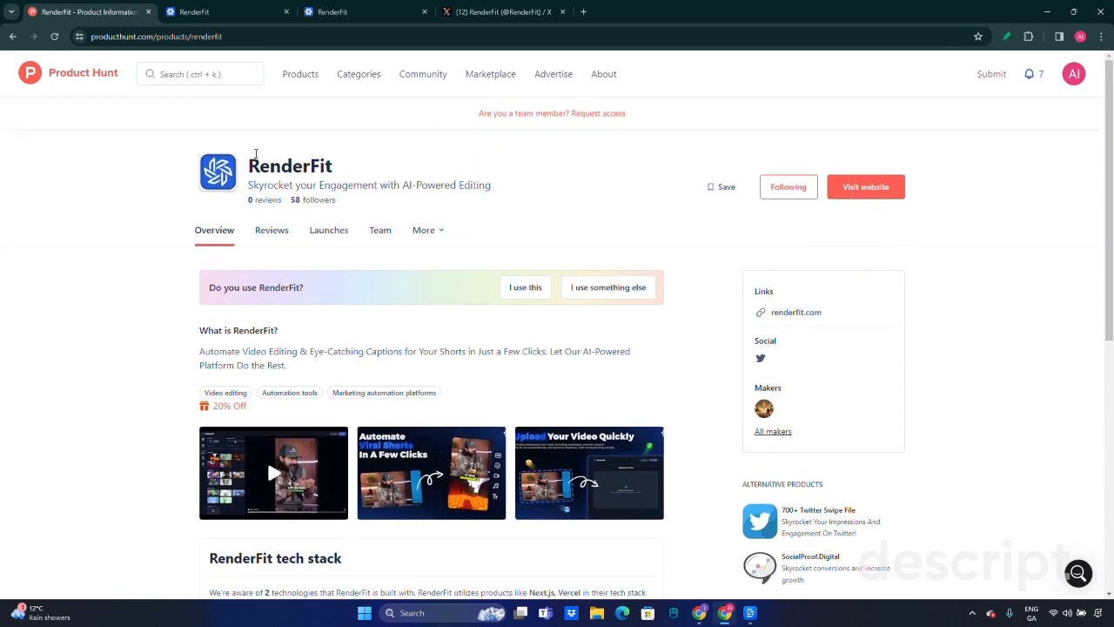
Step: Go back to RenderFit's launch post and read through its comments down to the launch statistics
{"action": "left_click", "coordinate": [13, 35]}
{"action": "left_click", "coordinate": [13, 36]}
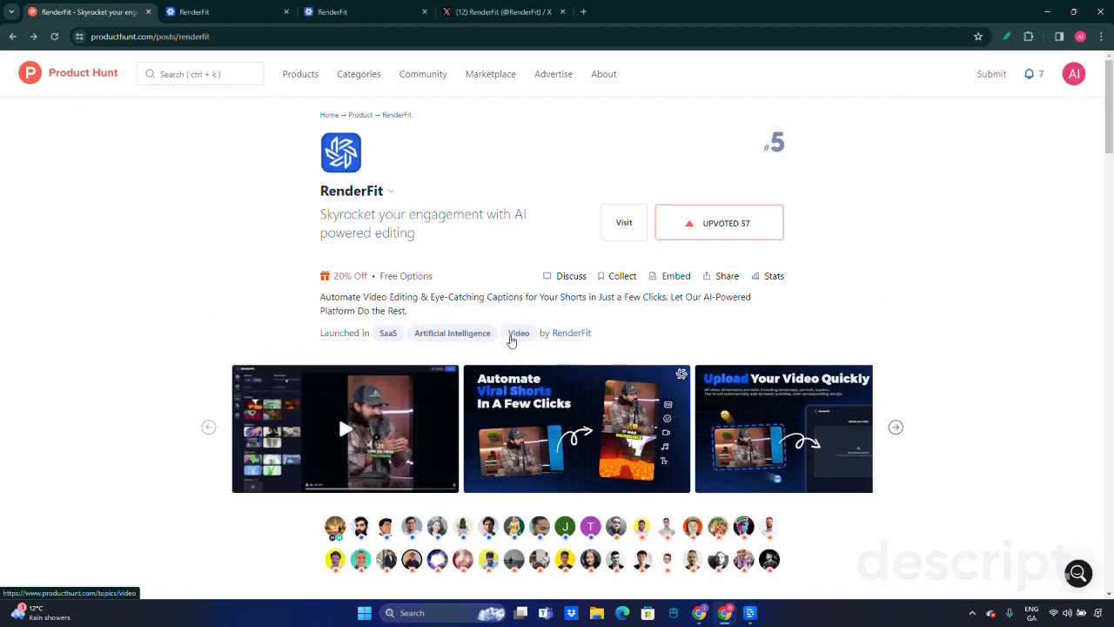
{"action": "scroll", "coordinate": [508, 340], "scroll_direction": "down", "scroll_amount": 4}
{"action": "scroll", "coordinate": [556, 345], "scroll_direction": "down", "scroll_amount": 12}
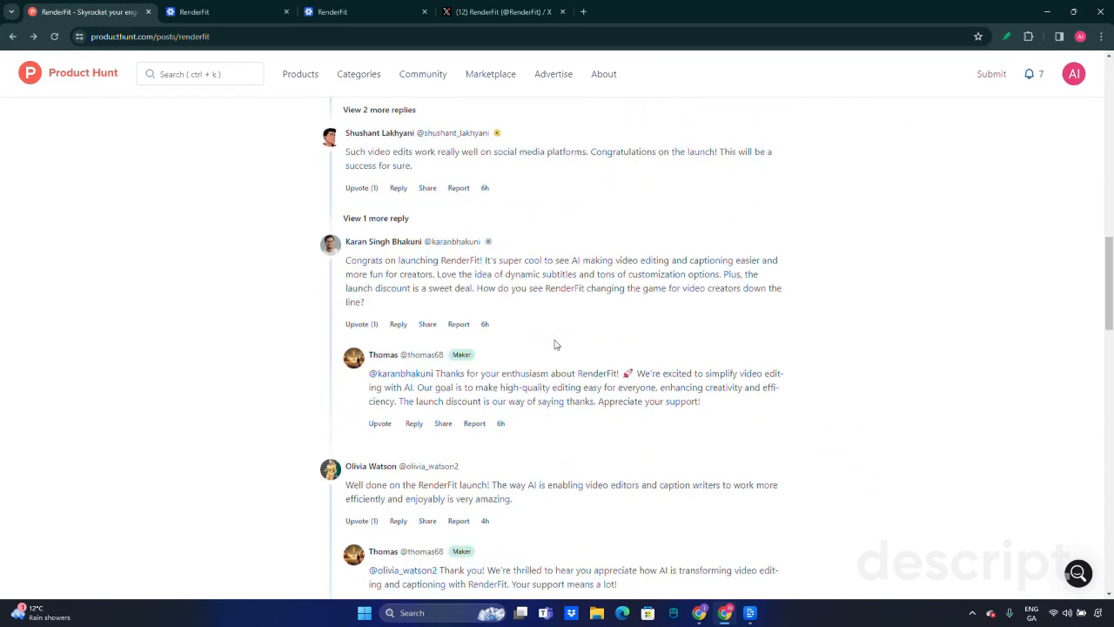
{"action": "scroll", "coordinate": [556, 345], "scroll_direction": "down", "scroll_amount": 4}
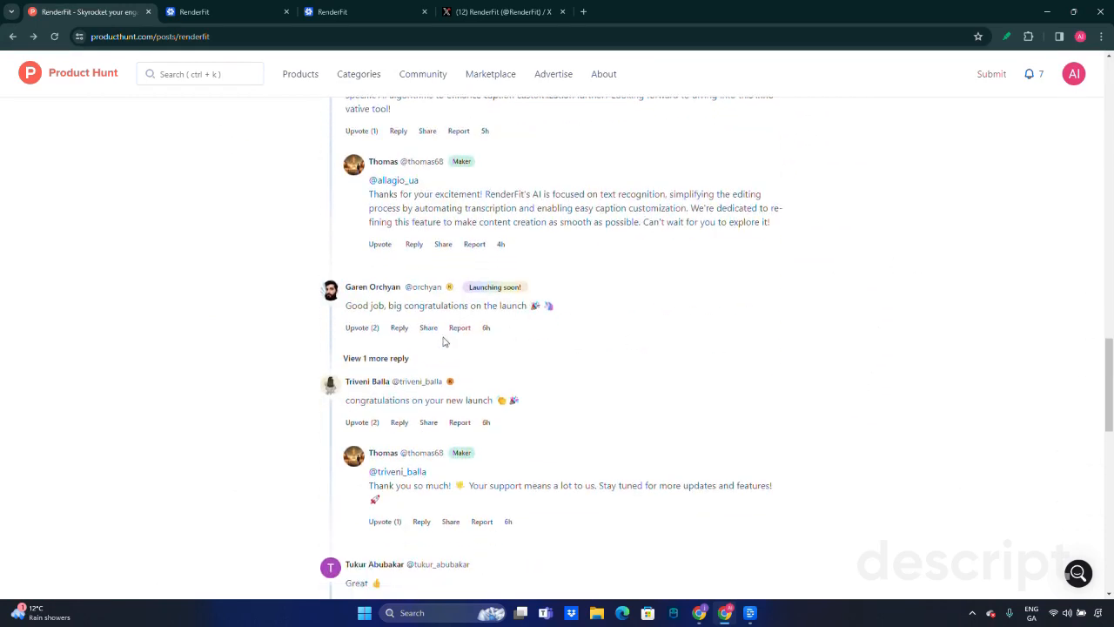
{"action": "scroll", "coordinate": [393, 403], "scroll_direction": "down", "scroll_amount": 9}
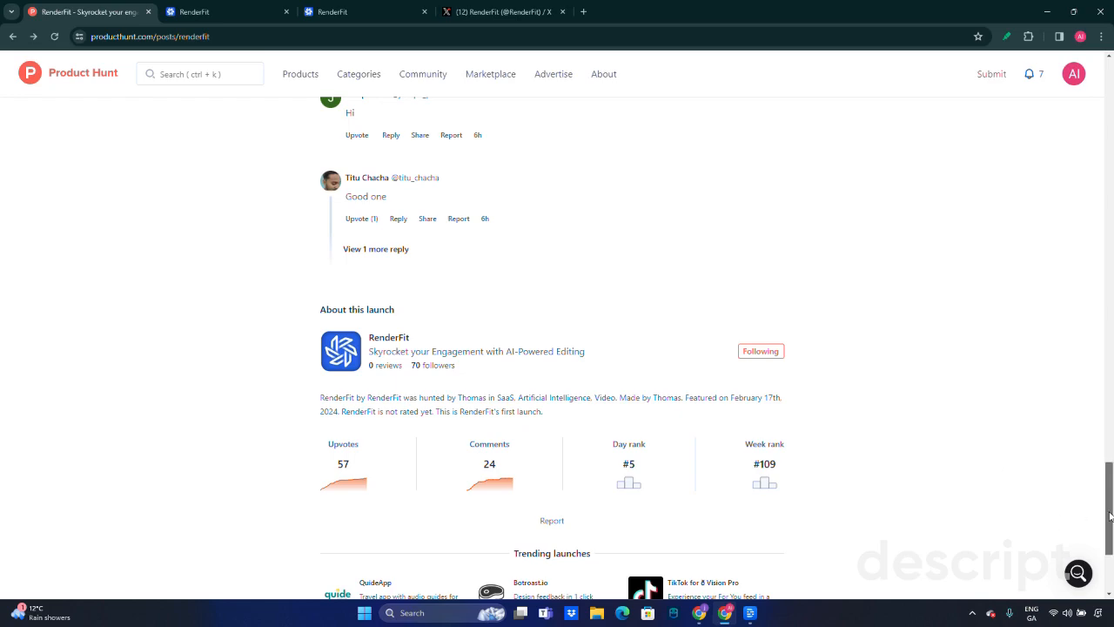
Step: Return to the maker's pinned comment and highlight the phrase "90 seconds of video editing on us"
{"action": "left_click_drag", "start_coordinate": [1110, 517], "coordinate": [1100, 209]}
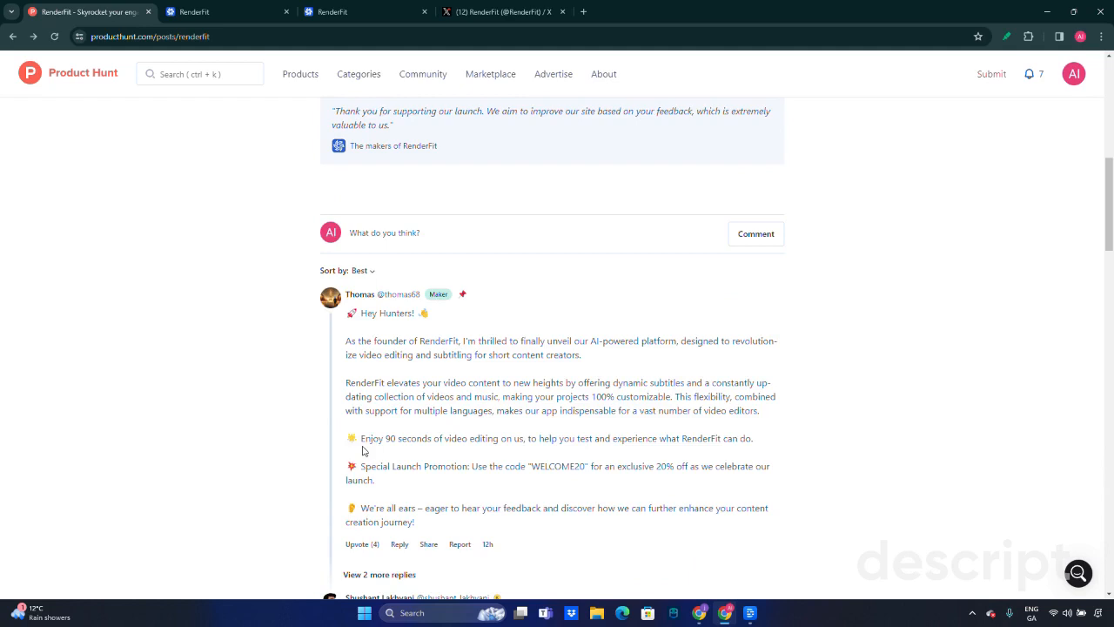
{"action": "left_click_drag", "start_coordinate": [383, 442], "coordinate": [529, 442]}
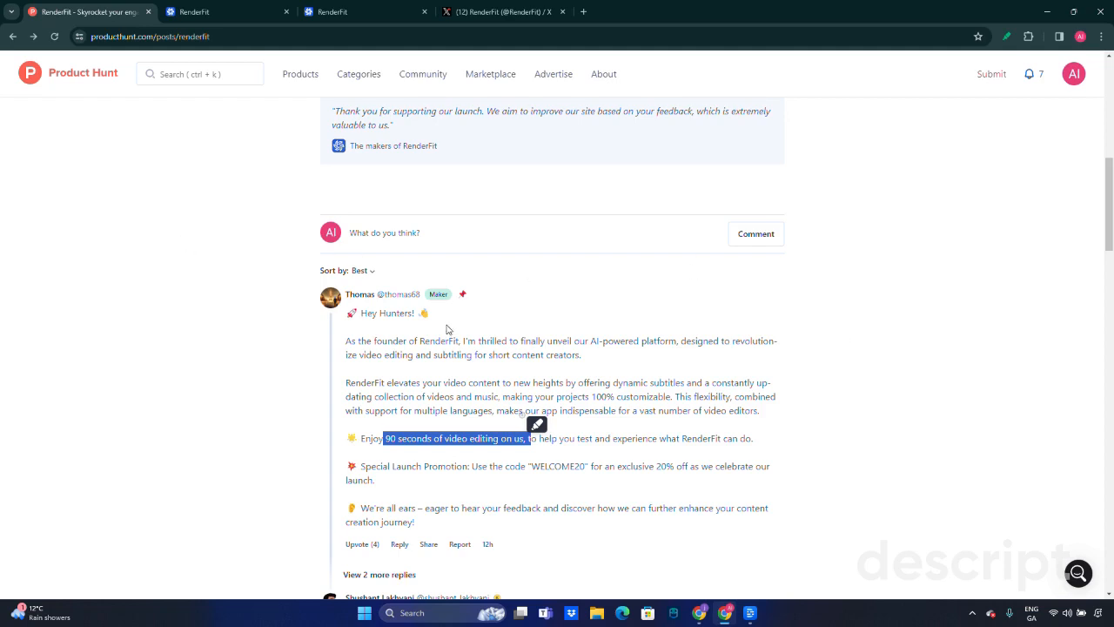
{"action": "scroll", "coordinate": [449, 327], "scroll_direction": "down", "scroll_amount": 1}
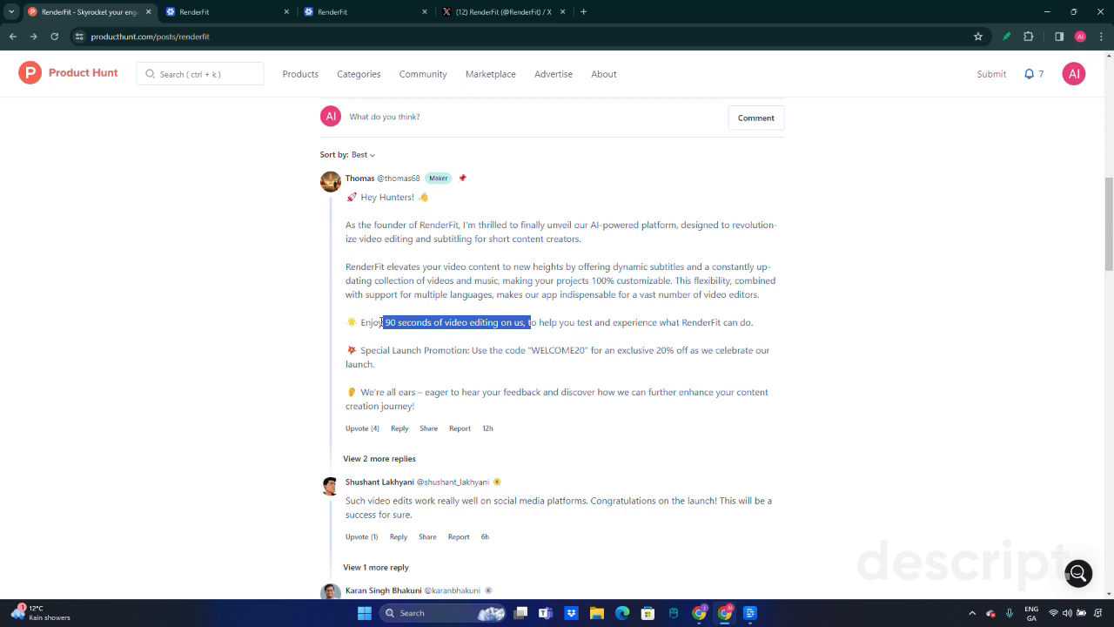
Step: Switch to the RenderFit website and review its supported platforms and video engagement benefits
{"action": "left_click", "coordinate": [202, 12]}
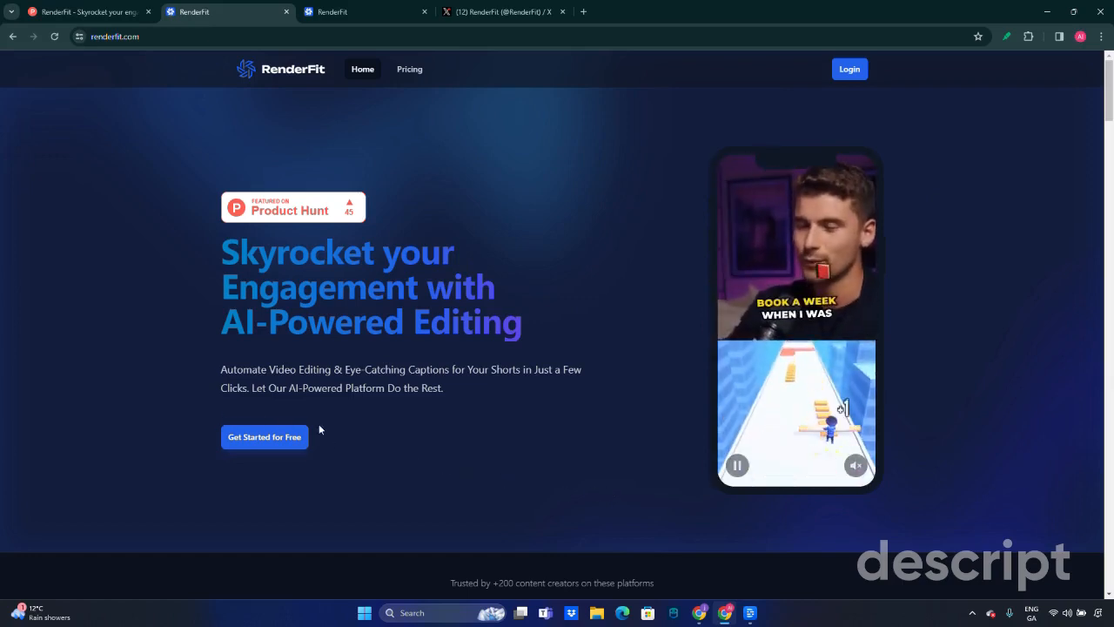
{"action": "scroll", "coordinate": [432, 394], "scroll_direction": "down", "scroll_amount": 5}
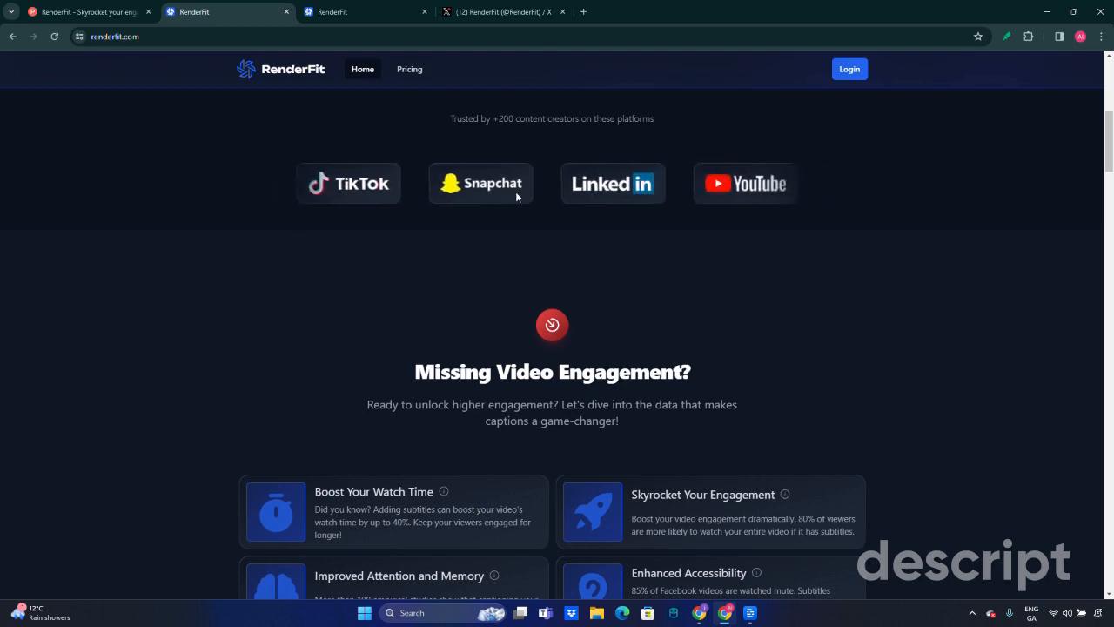
{"action": "scroll", "coordinate": [793, 270], "scroll_direction": "down", "scroll_amount": 3}
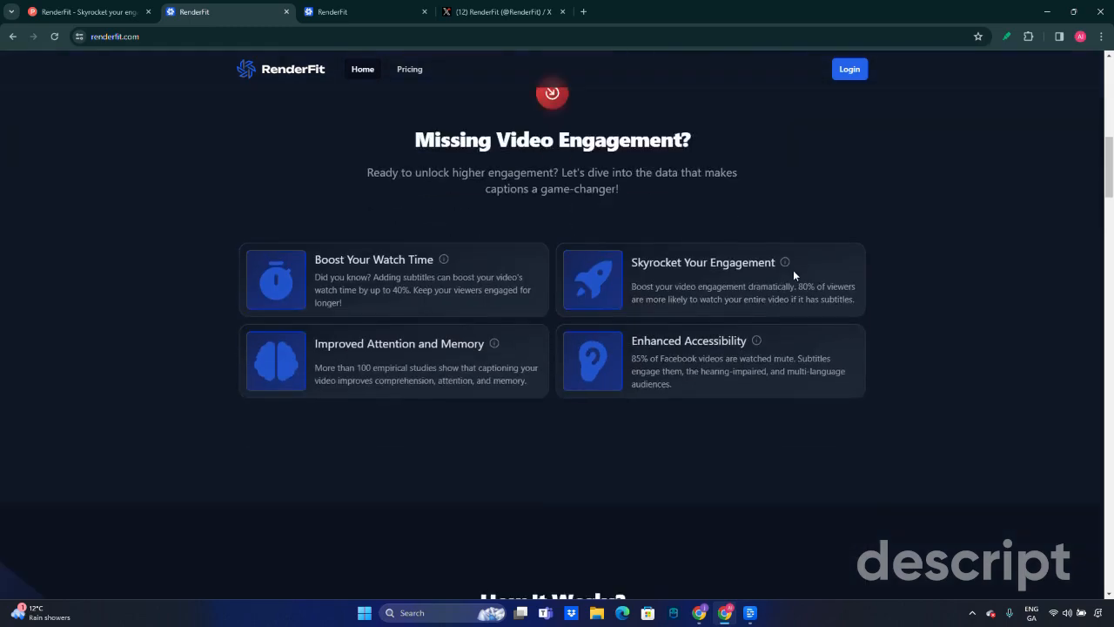
{"action": "scroll", "coordinate": [796, 254], "scroll_direction": "down", "scroll_amount": 2}
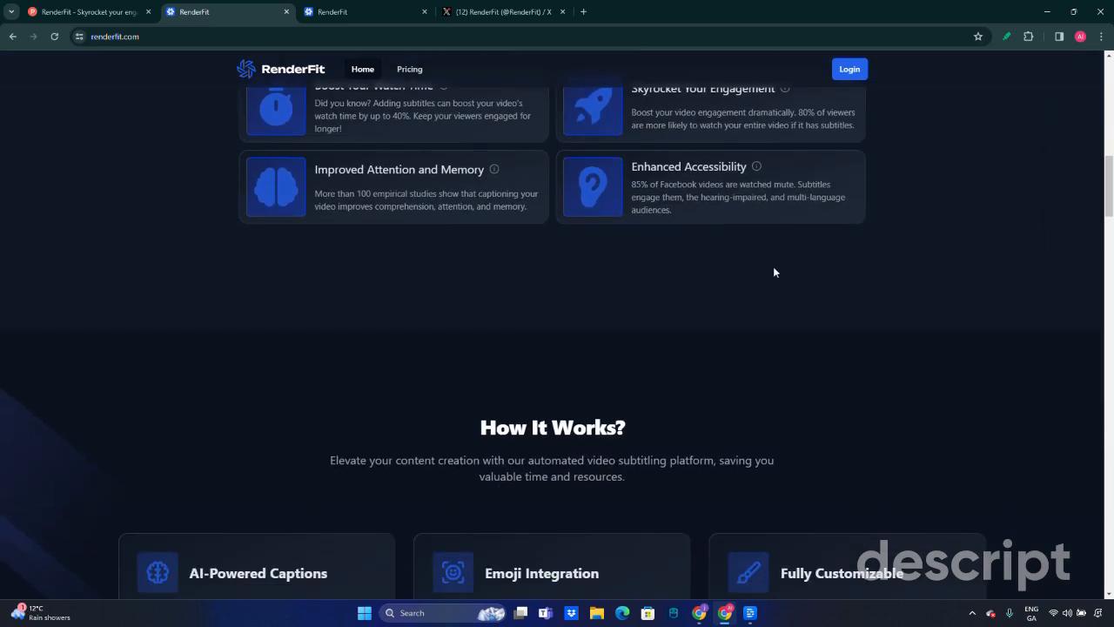
Step: Expand the FAQ answer to "What Types of Videos Can I Upload?" on the RenderFit homepage
{"action": "scroll", "coordinate": [774, 273], "scroll_direction": "down", "scroll_amount": 15}
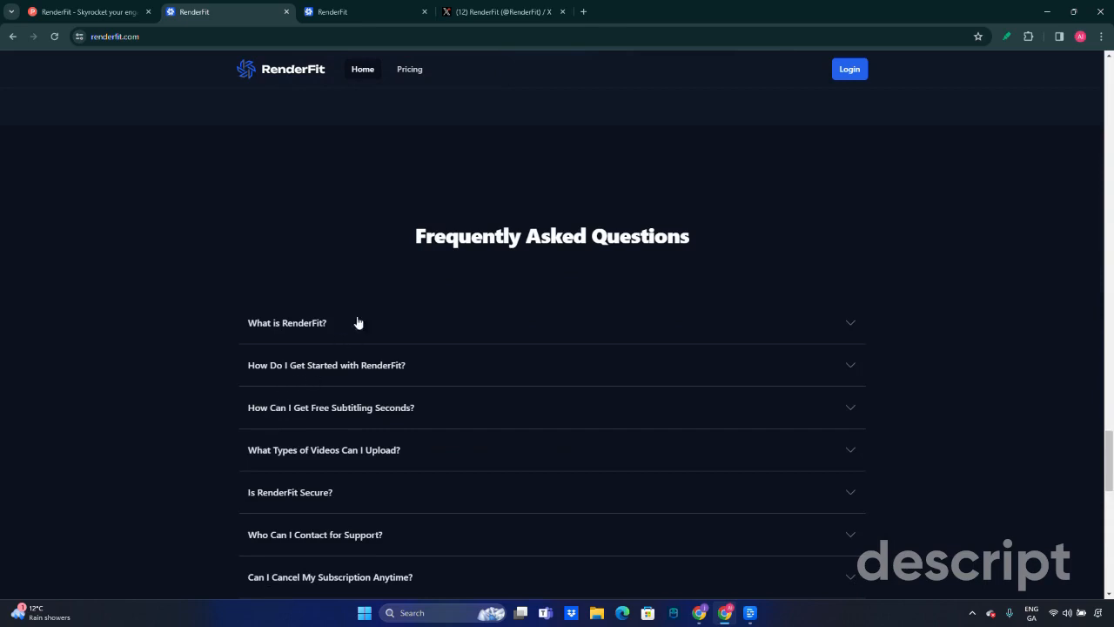
{"action": "scroll", "coordinate": [409, 365], "scroll_direction": "down", "scroll_amount": 1}
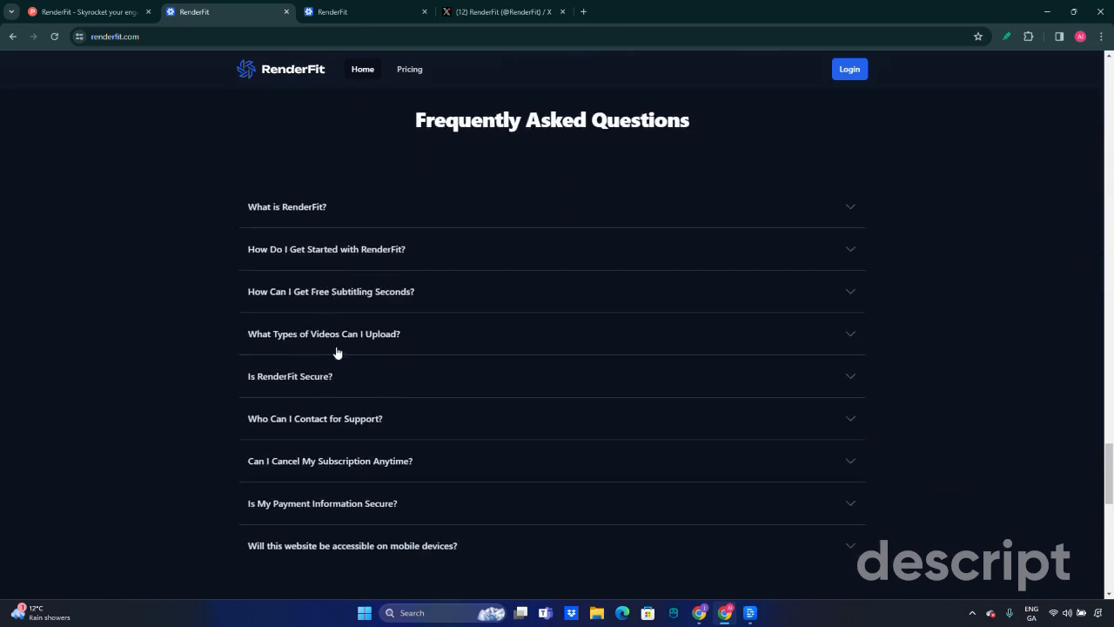
{"action": "left_click", "coordinate": [370, 344]}
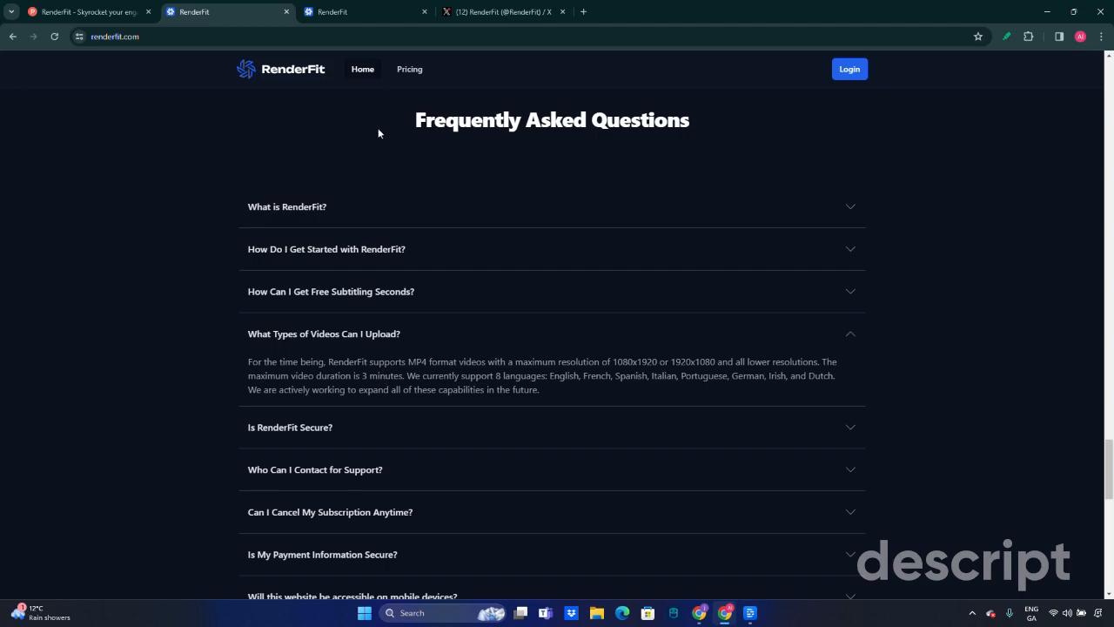
Step: Log in to RenderFit and upload the selected 36-second video with English as its language
{"action": "scroll", "coordinate": [822, 263], "scroll_direction": "up", "scroll_amount": 15}
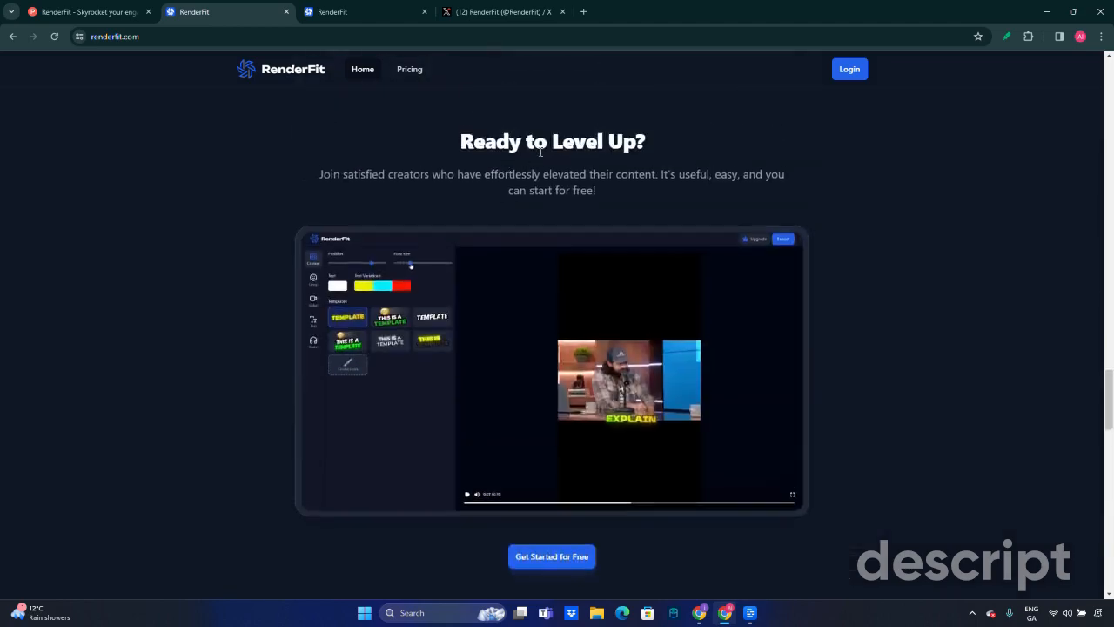
{"action": "left_click", "coordinate": [841, 80]}
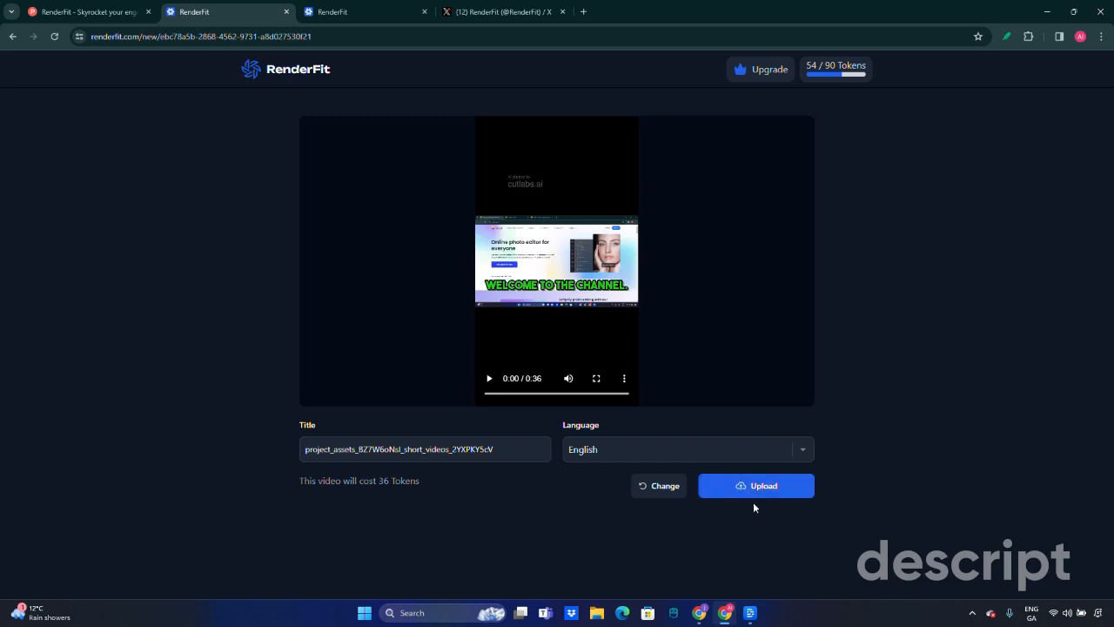
{"action": "left_click", "coordinate": [765, 490]}
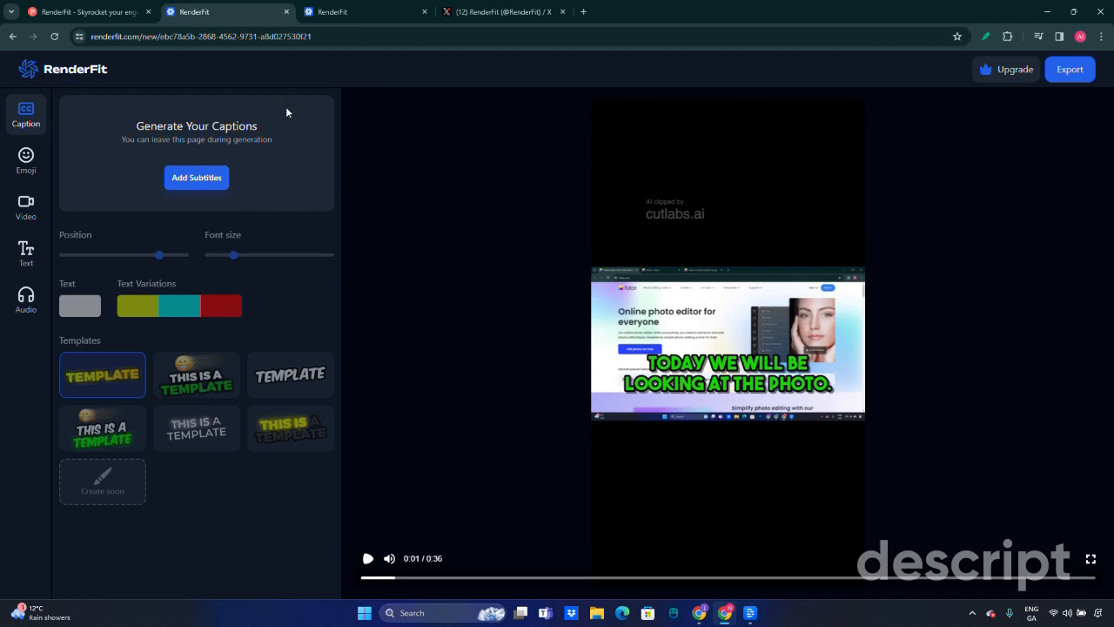
Step: Generate subtitles for the uploaded video using the caption tools
{"action": "left_click", "coordinate": [30, 115]}
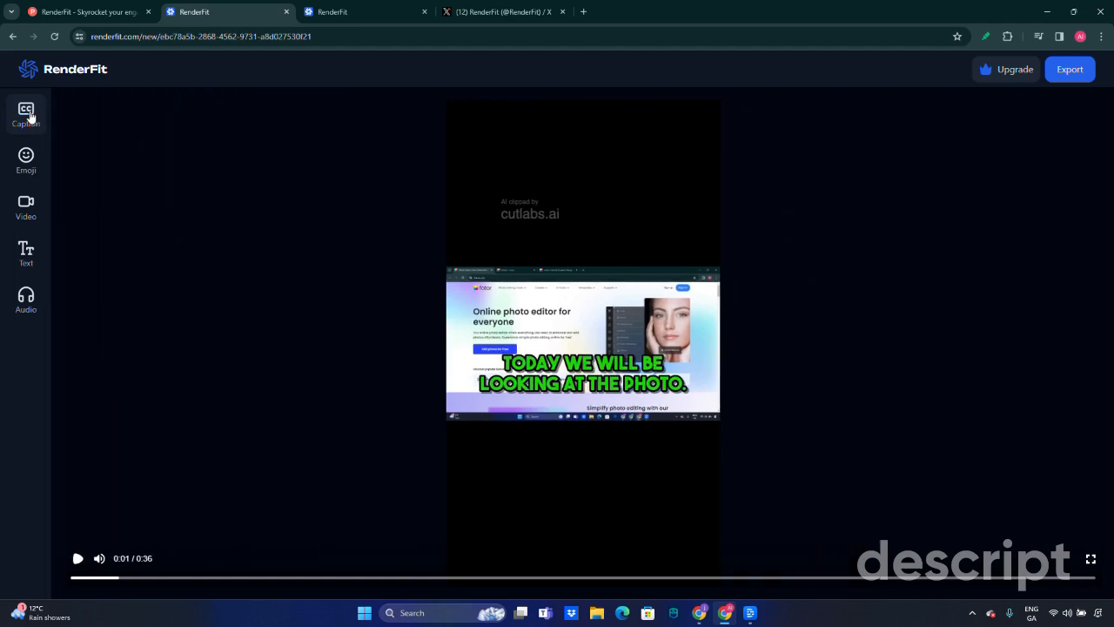
{"action": "left_click", "coordinate": [30, 115]}
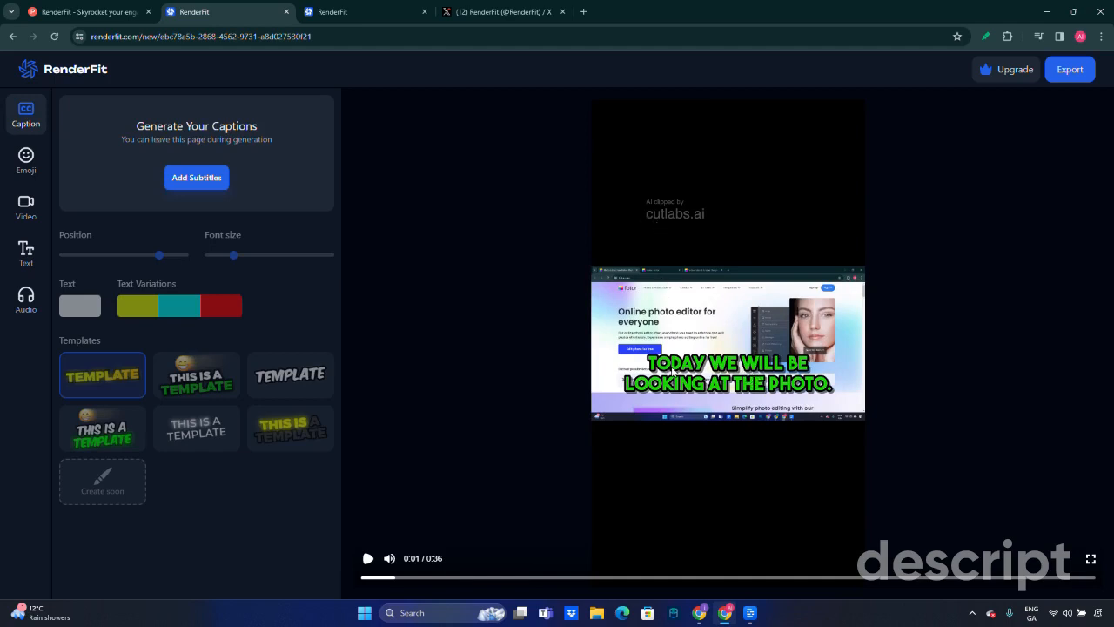
{"action": "left_click", "coordinate": [206, 181]}
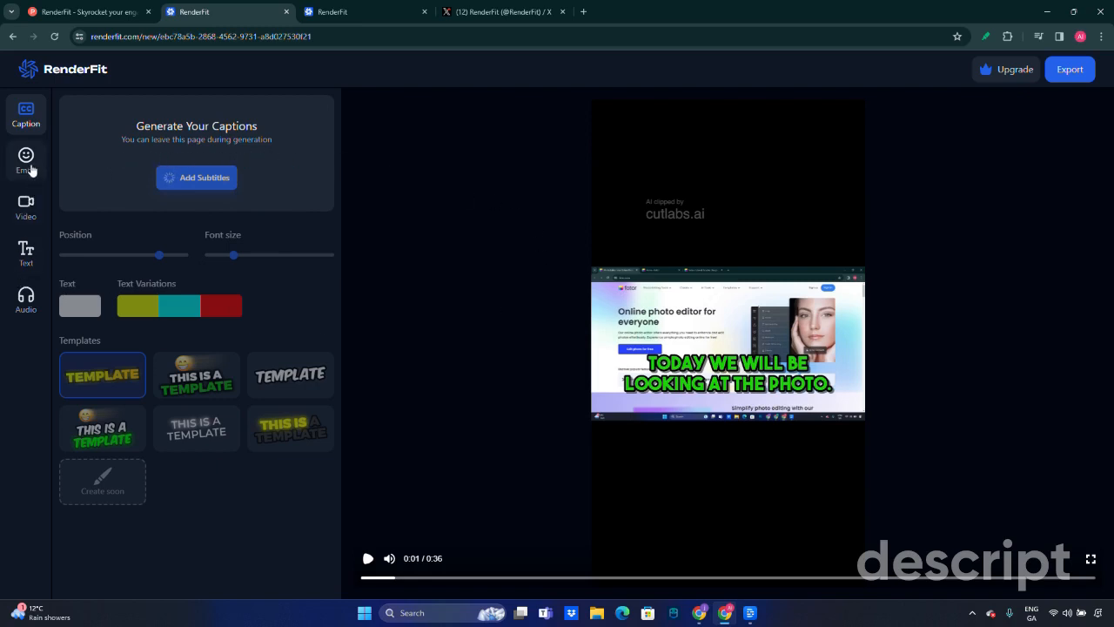
Step: Open the video options and play the clip from its beginning to about 0:08 to check the captions
{"action": "left_click", "coordinate": [26, 207]}
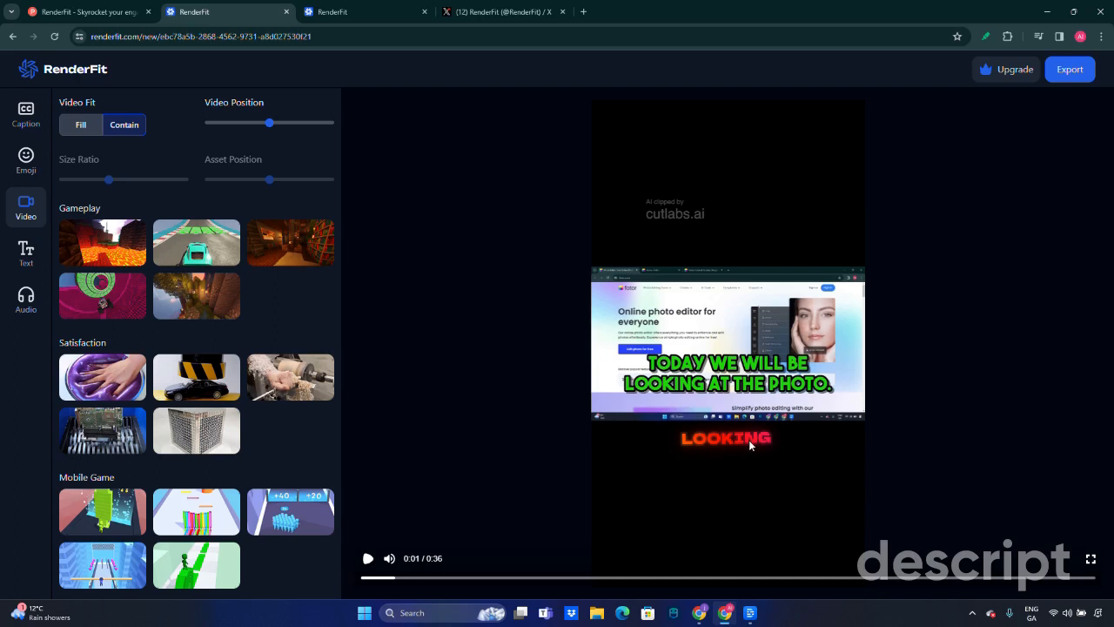
{"action": "left_click_drag", "start_coordinate": [395, 577], "coordinate": [356, 577]}
{"action": "left_click", "coordinate": [368, 558]}
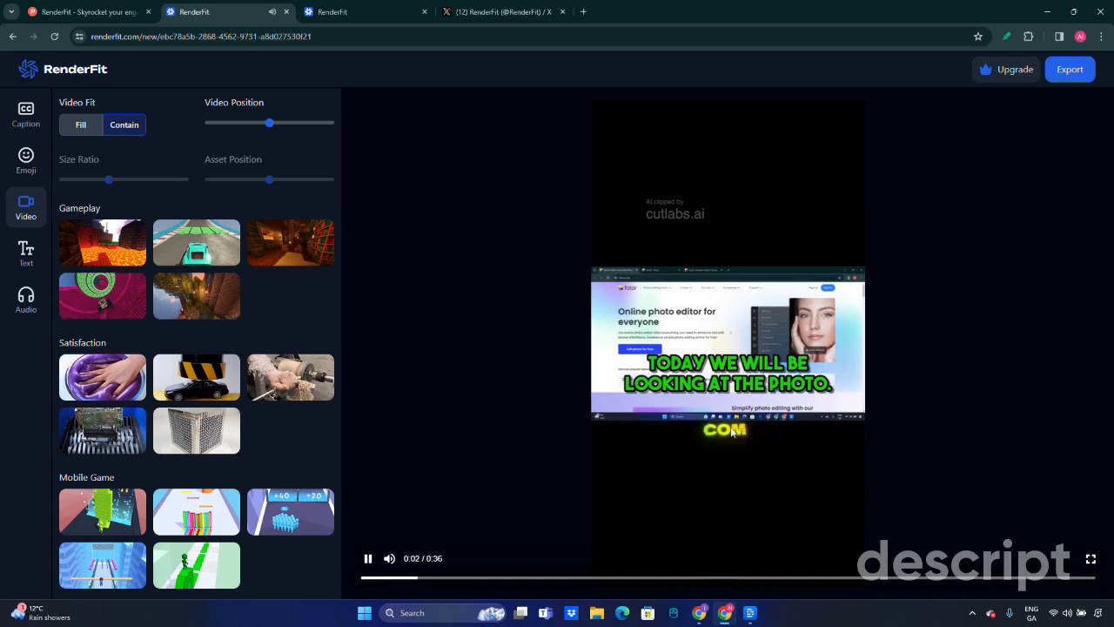
{"action": "left_click", "coordinate": [369, 559]}
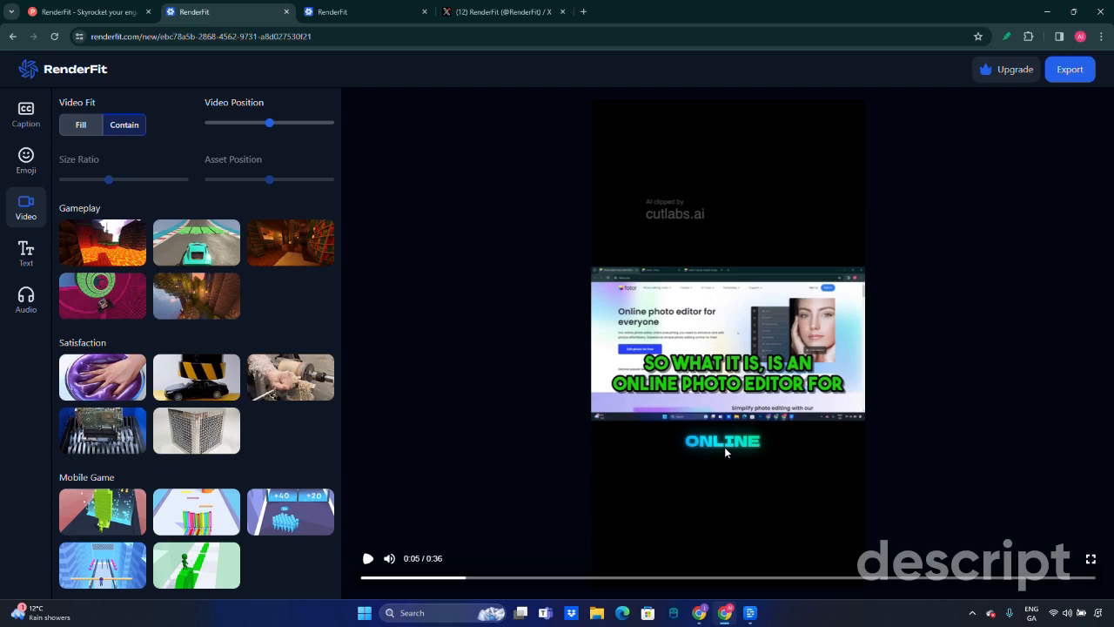
{"action": "left_click", "coordinate": [724, 447]}
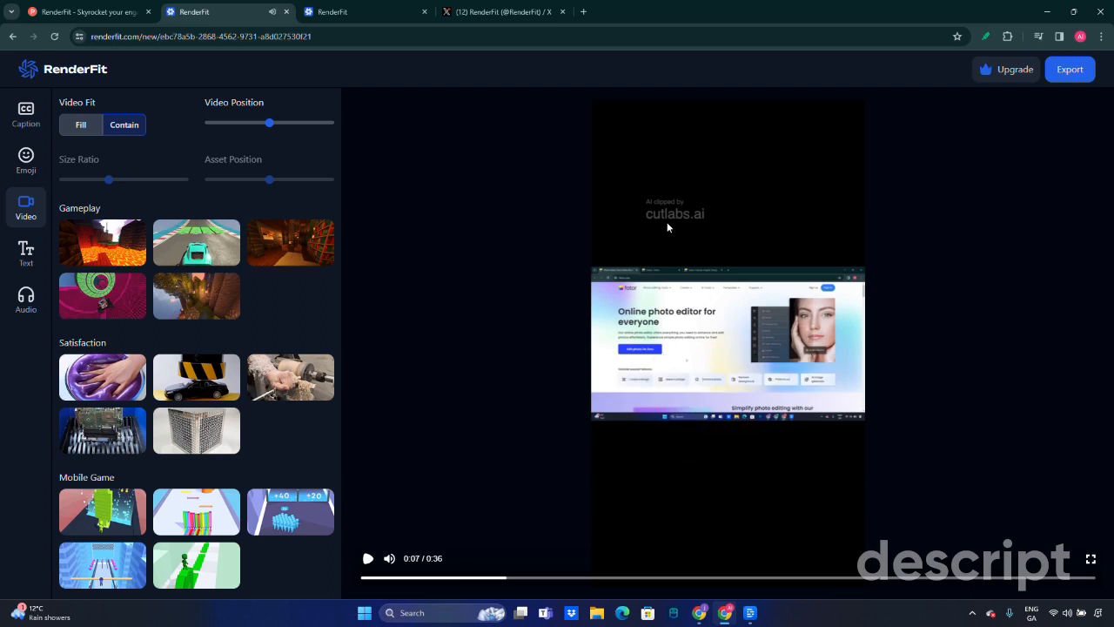
{"action": "left_click", "coordinate": [368, 559]}
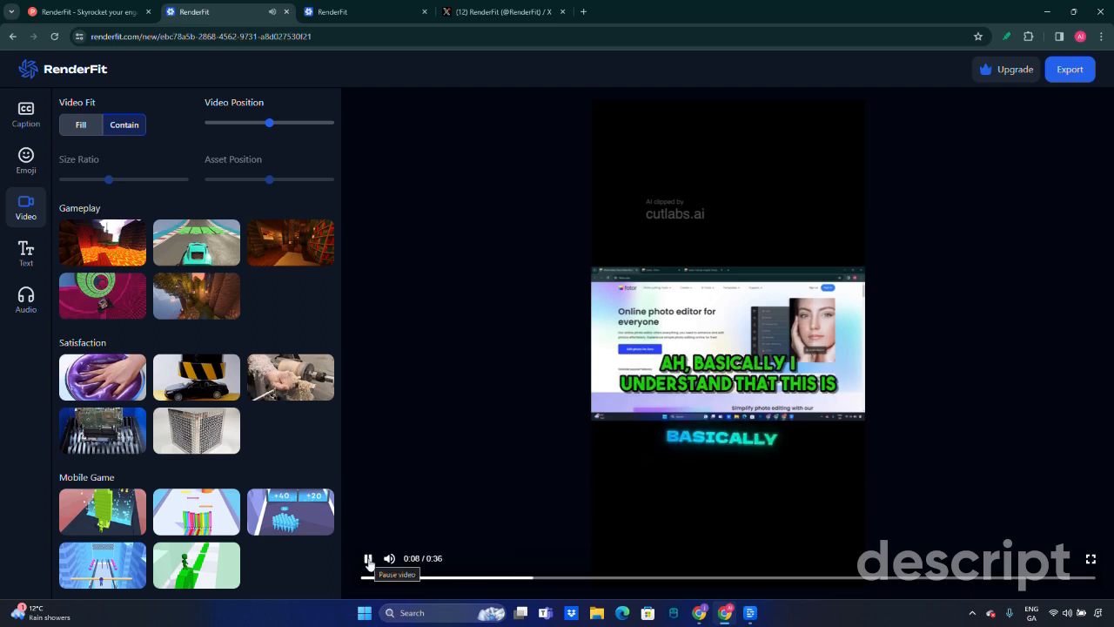
{"action": "left_click", "coordinate": [368, 559]}
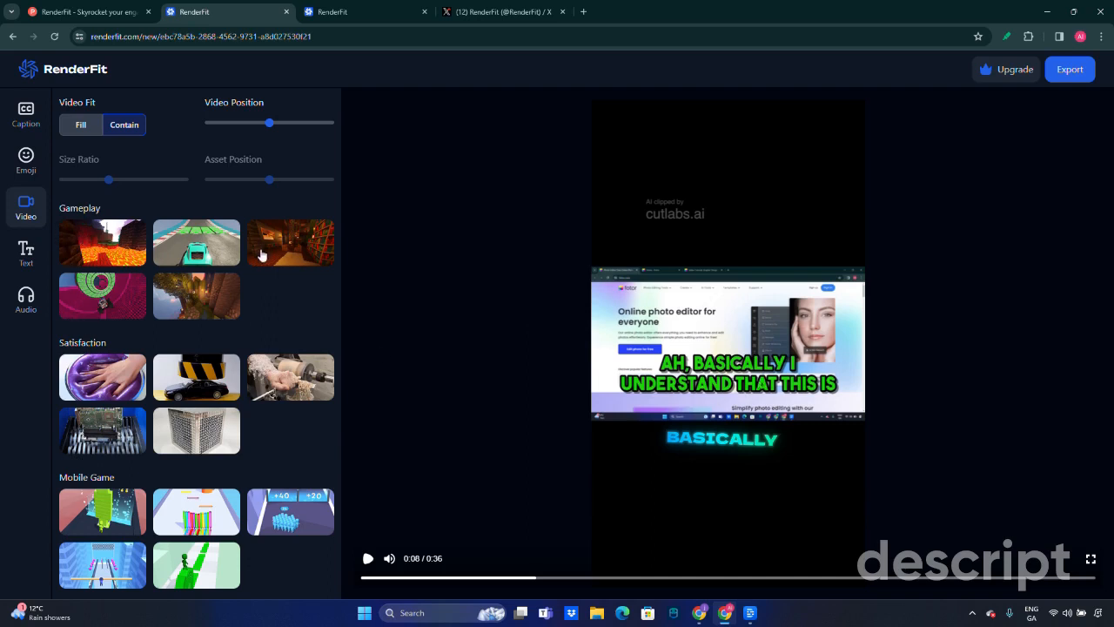
Step: Add the first Gameplay clip, the lava scene, below the main video and rewind the preview toward its start
{"action": "scroll", "coordinate": [187, 381], "scroll_direction": "down", "scroll_amount": 1}
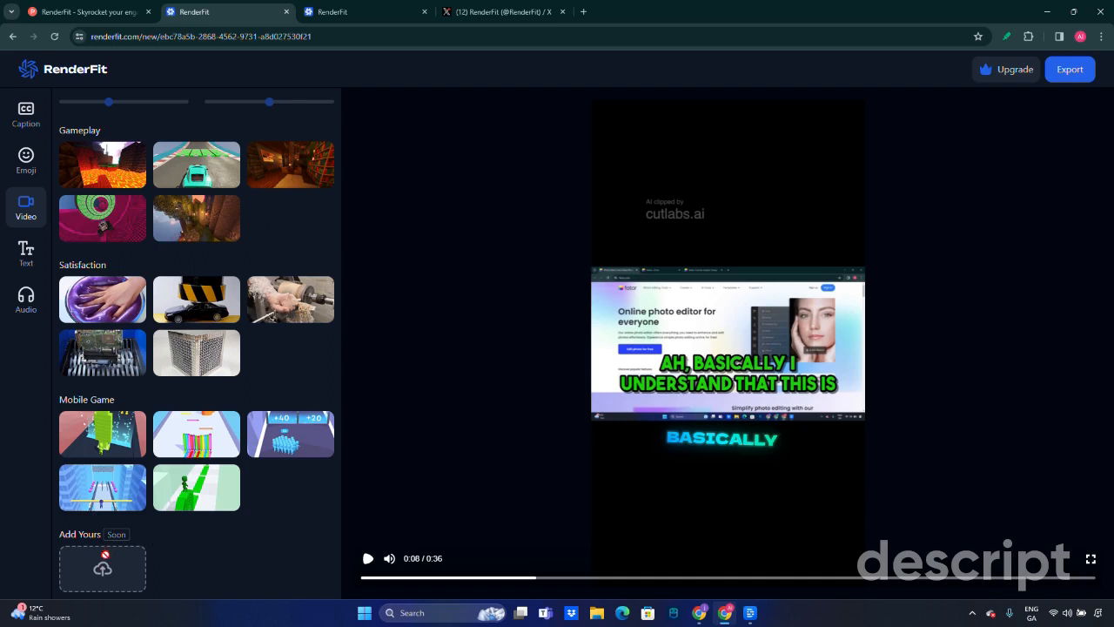
{"action": "left_click", "coordinate": [111, 175]}
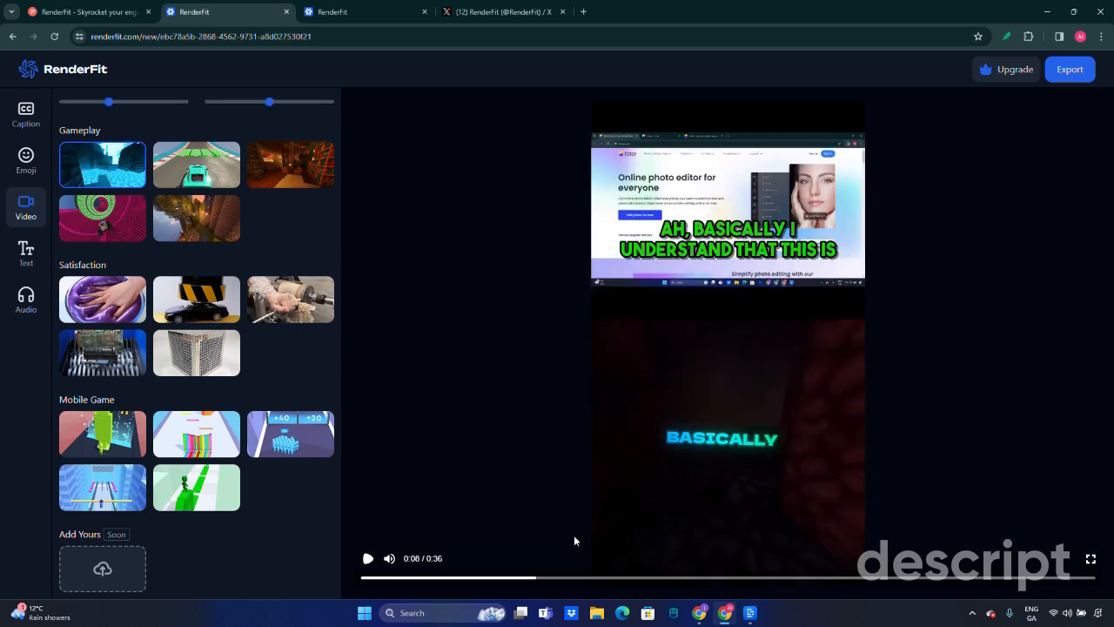
{"action": "left_click_drag", "start_coordinate": [535, 579], "coordinate": [389, 582]}
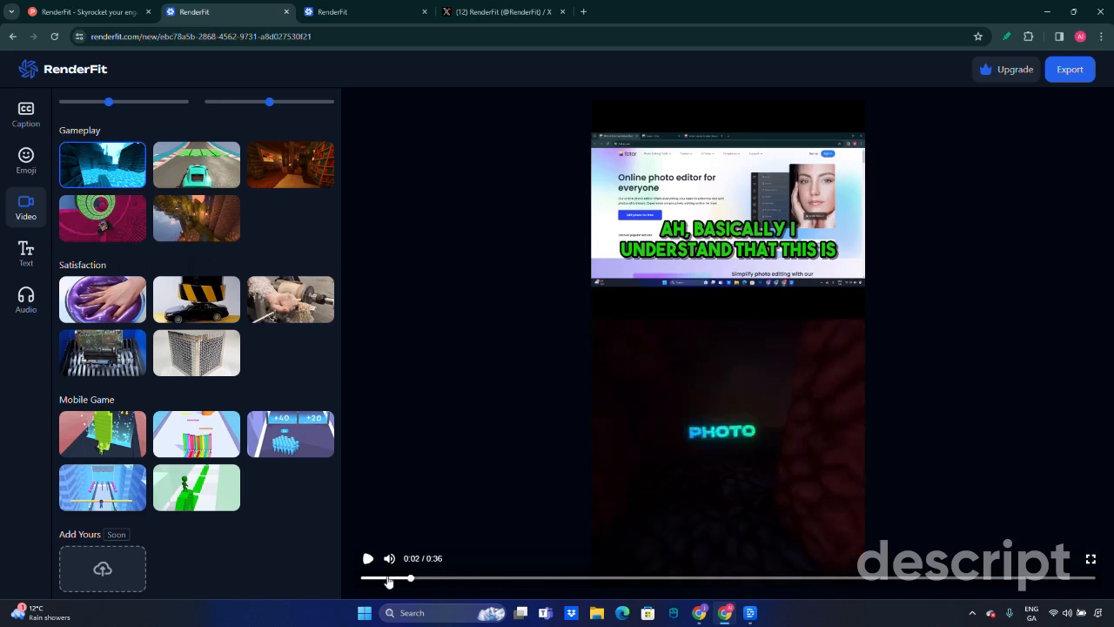
Step: Play the preview, swap the lava clip for the car-racing Gameplay clip, and try larger Size Ratio settings for the main video
{"action": "left_click", "coordinate": [367, 560]}
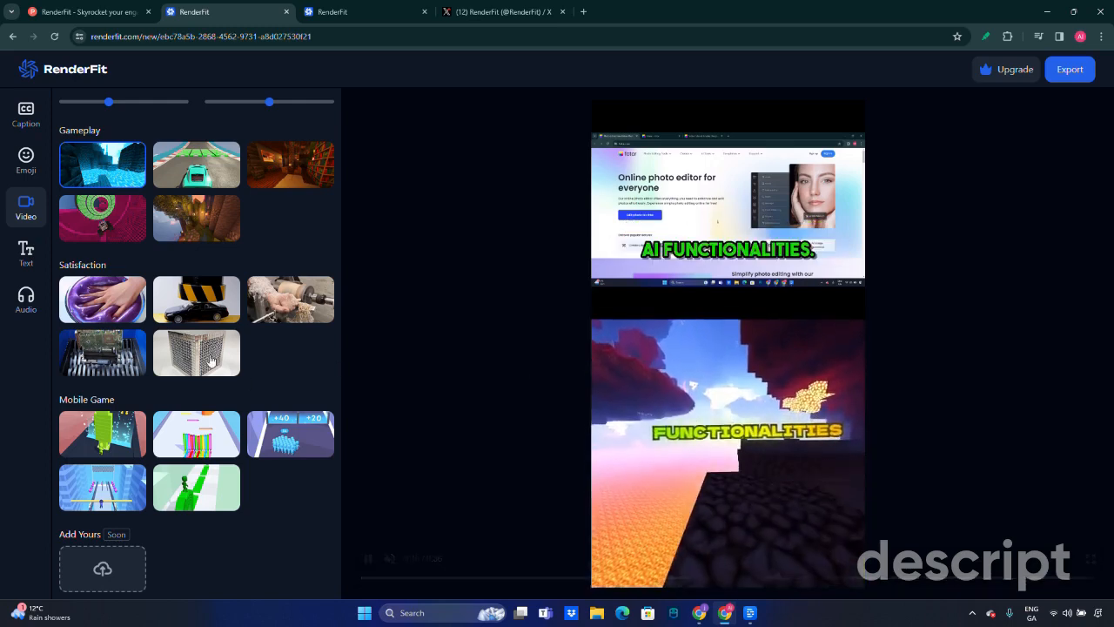
{"action": "left_click", "coordinate": [201, 171]}
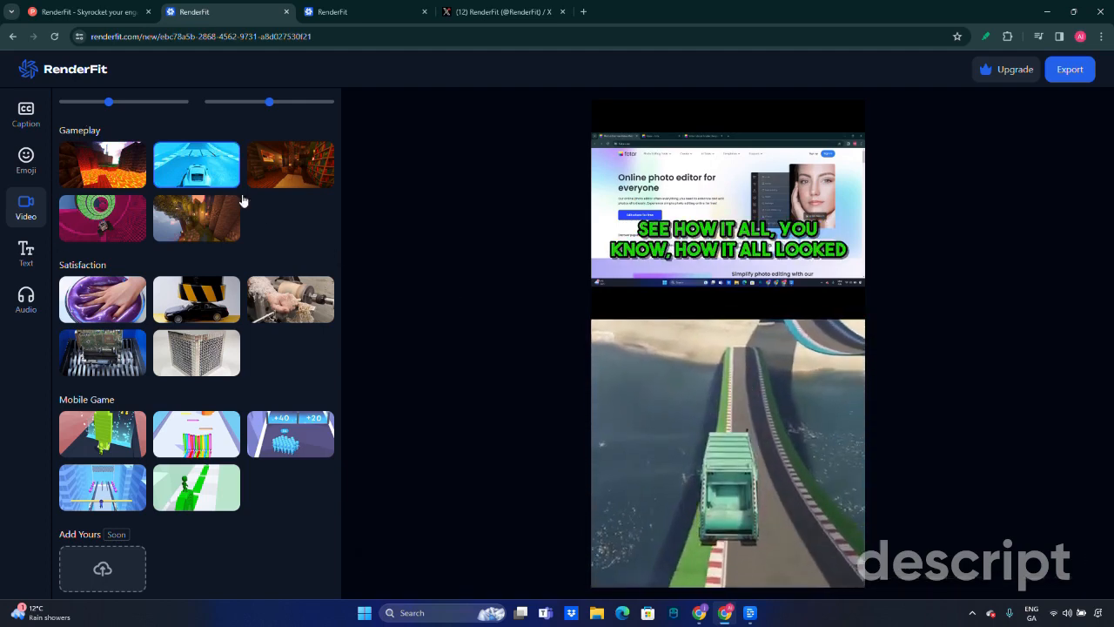
{"action": "scroll", "coordinate": [243, 201], "scroll_direction": "up", "scroll_amount": 1}
{"action": "left_click_drag", "start_coordinate": [109, 181], "coordinate": [186, 193]}
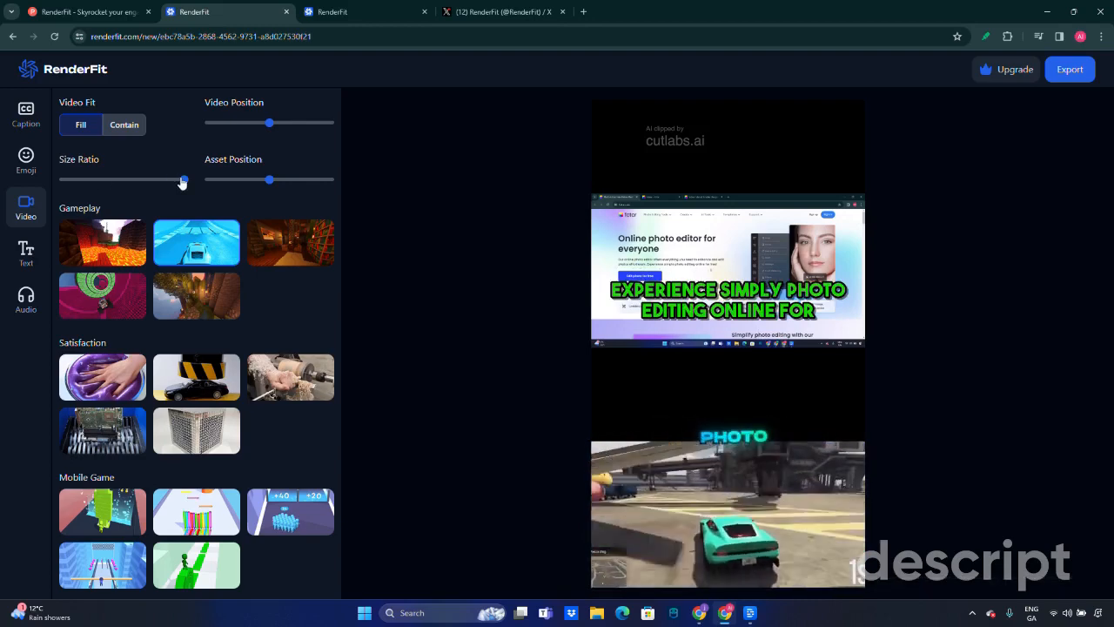
{"action": "left_click_drag", "start_coordinate": [182, 182], "coordinate": [129, 187]}
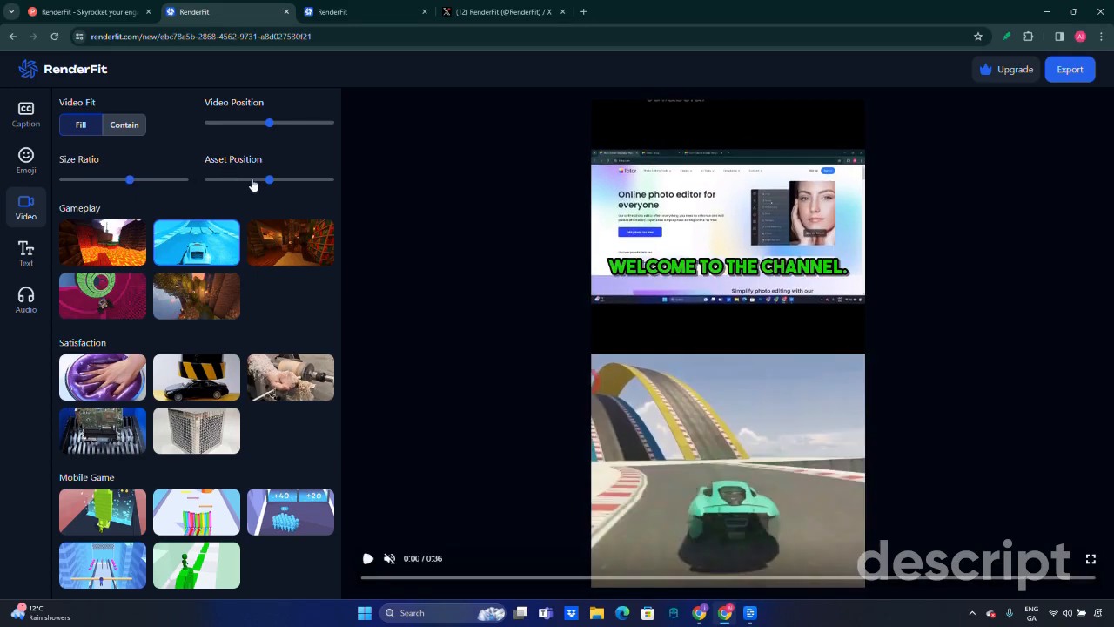
Step: Set Asset Position and Size Ratio slightly below their midpoints and switch back to the lava Gameplay clip
{"action": "mouse_move", "coordinate": [269, 183]}
{"action": "left_mouse_down"}
{"action": "mouse_move", "coordinate": [316, 181]}
{"action": "mouse_move", "coordinate": [169, 182]}
{"action": "mouse_move", "coordinate": [301, 188]}
{"action": "mouse_move", "coordinate": [261, 191]}
{"action": "left_mouse_up"}
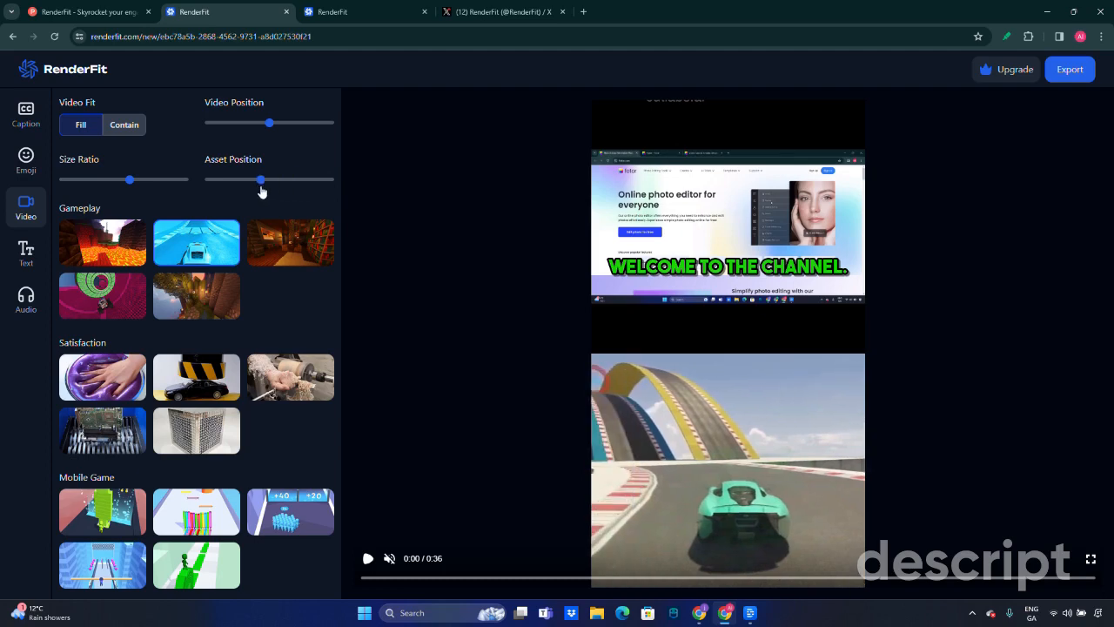
{"action": "mouse_move", "coordinate": [269, 123]}
{"action": "left_mouse_down"}
{"action": "mouse_move", "coordinate": [300, 129]}
{"action": "mouse_move", "coordinate": [193, 129]}
{"action": "mouse_move", "coordinate": [249, 130]}
{"action": "mouse_move", "coordinate": [271, 145]}
{"action": "left_mouse_up"}
{"action": "left_click_drag", "start_coordinate": [131, 179], "coordinate": [212, 182]}
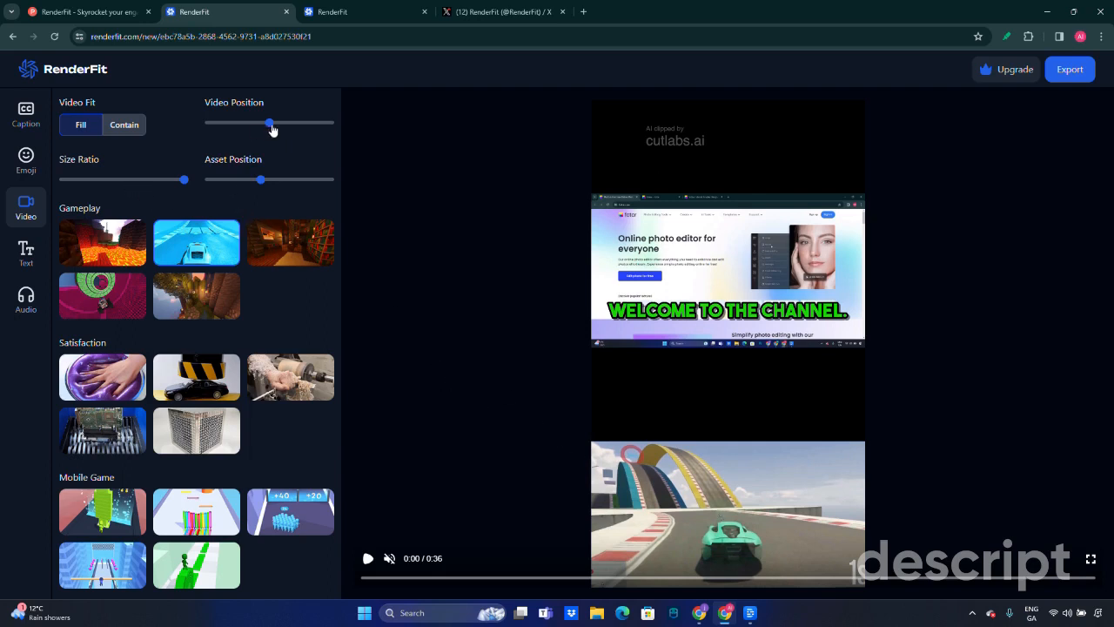
{"action": "mouse_move", "coordinate": [273, 129]}
{"action": "left_mouse_down"}
{"action": "mouse_move", "coordinate": [208, 124]}
{"action": "mouse_move", "coordinate": [336, 148]}
{"action": "mouse_move", "coordinate": [208, 139]}
{"action": "mouse_move", "coordinate": [271, 143]}
{"action": "left_mouse_up"}
{"action": "left_click_drag", "start_coordinate": [113, 182], "coordinate": [118, 182]}
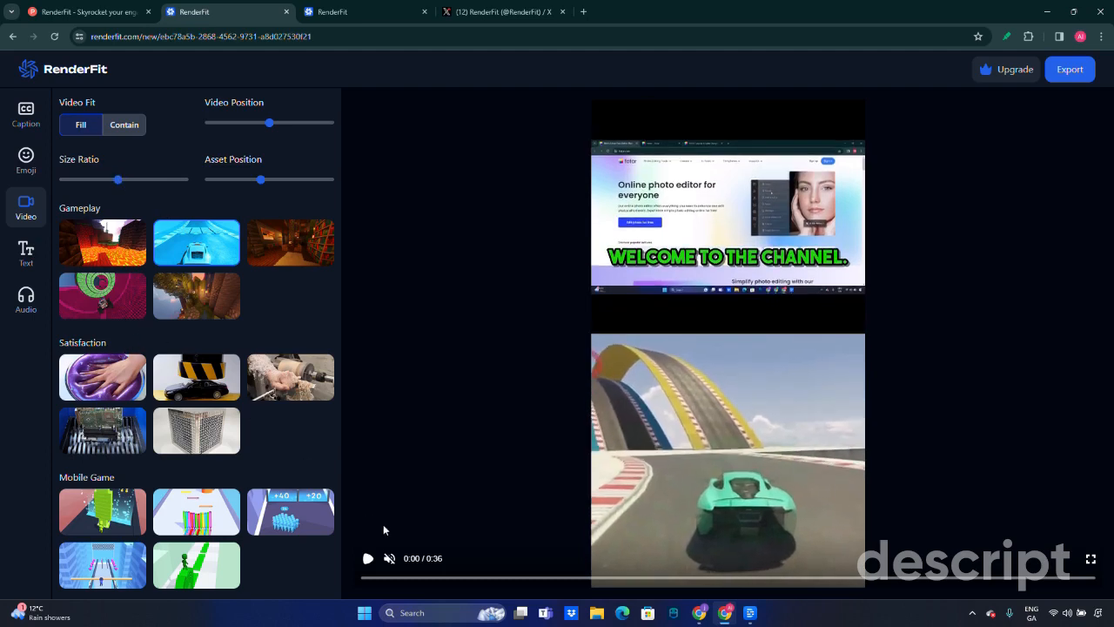
{"action": "left_click", "coordinate": [94, 249]}
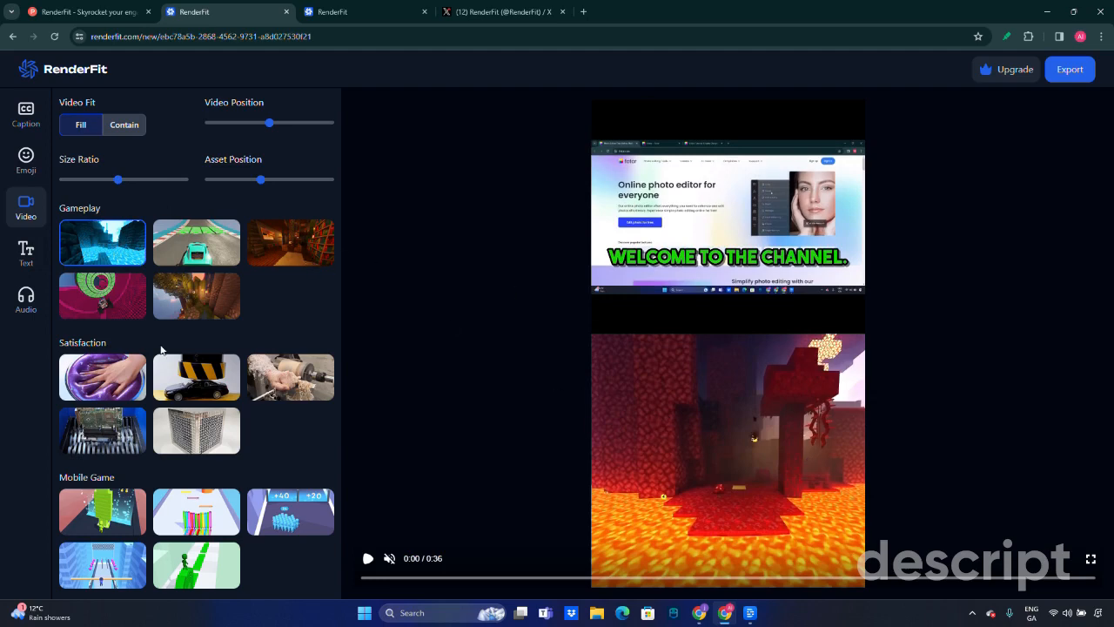
Step: Add the text "Please Like and Subscribe" and move it into the gap between the two clips with Size Ratio
{"action": "left_click", "coordinate": [26, 253]}
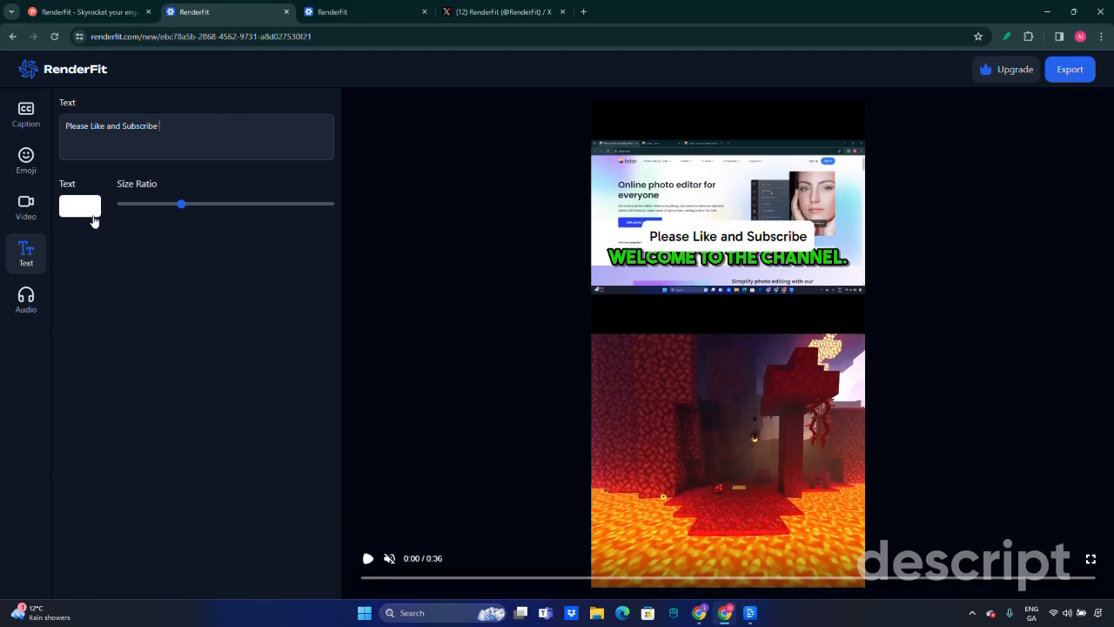
{"action": "left_click_drag", "start_coordinate": [183, 212], "coordinate": [226, 209]}
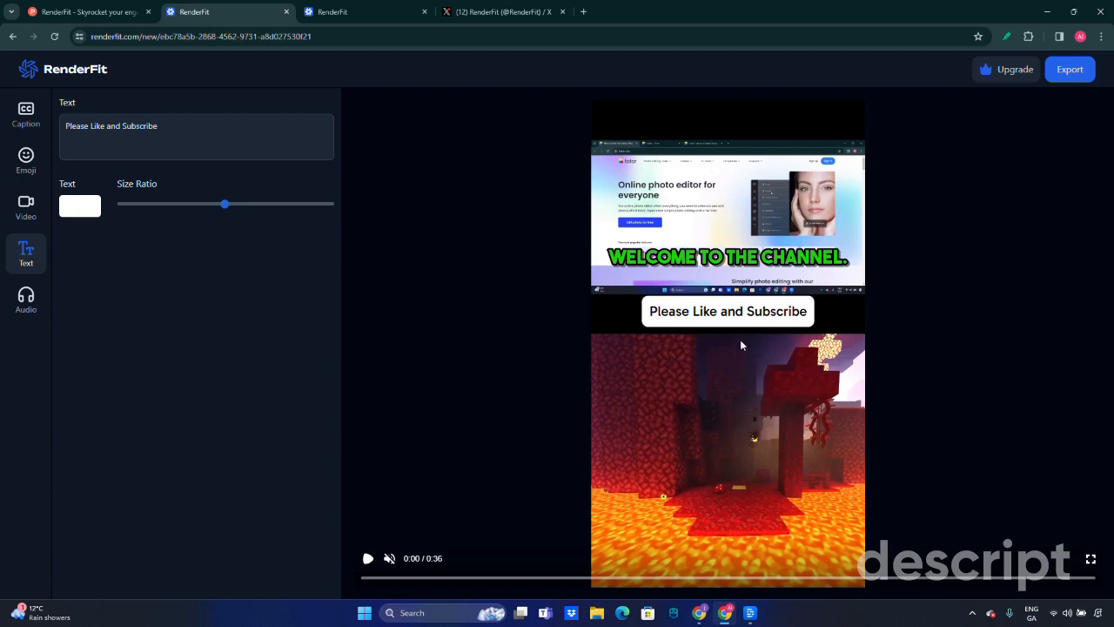
{"action": "mouse_move", "coordinate": [224, 207]}
{"action": "left_mouse_down"}
{"action": "mouse_move", "coordinate": [239, 212]}
{"action": "mouse_move", "coordinate": [229, 218]}
{"action": "left_mouse_up"}
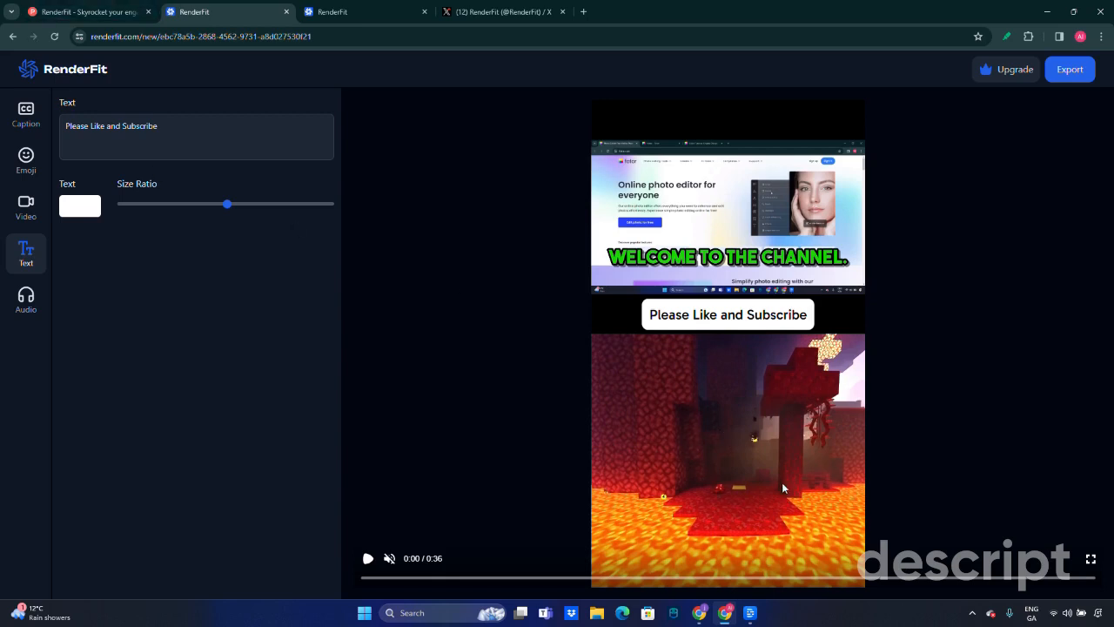
Step: Try shades of red for the text label's background and settle on green, RGB 23, 140, 80
{"action": "left_click", "coordinate": [79, 206]}
{"action": "left_click", "coordinate": [158, 239]}
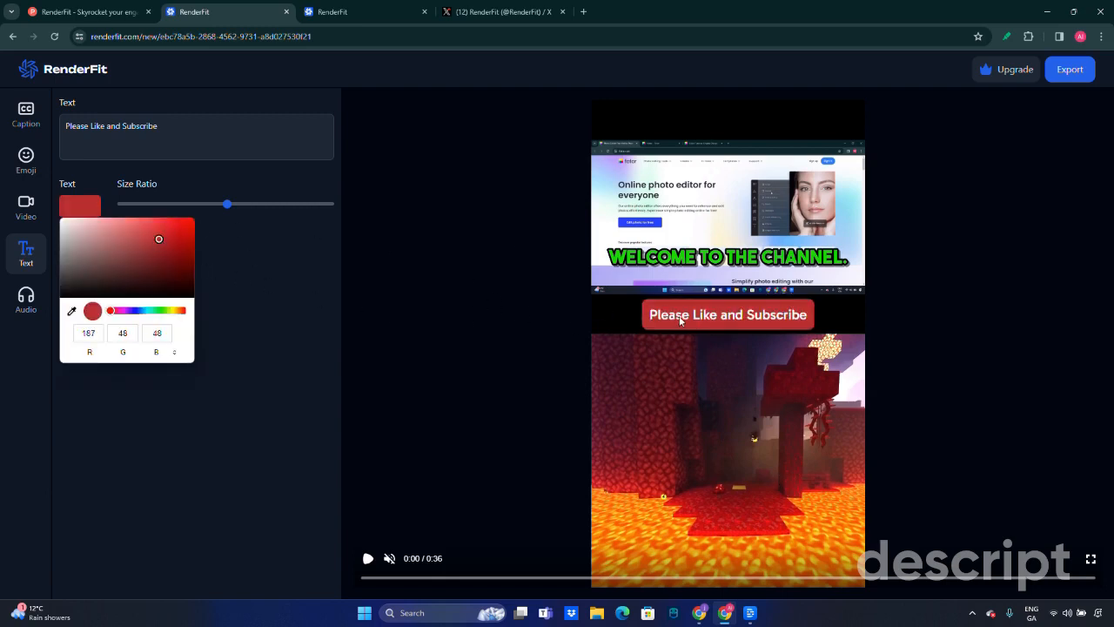
{"action": "left_click", "coordinate": [180, 277]}
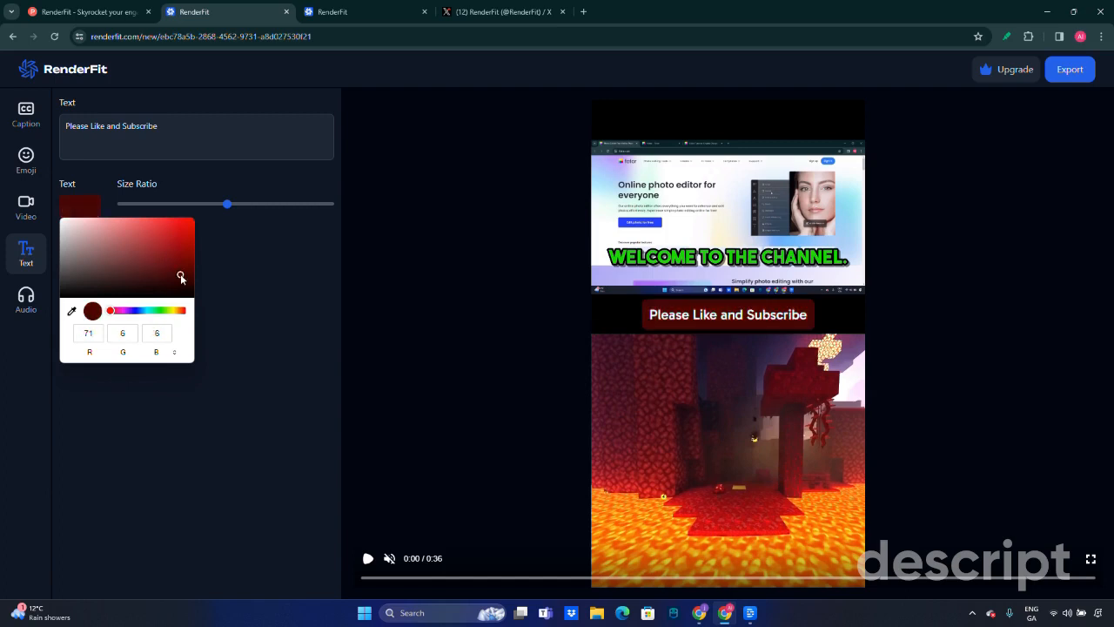
{"action": "left_click", "coordinate": [172, 254]}
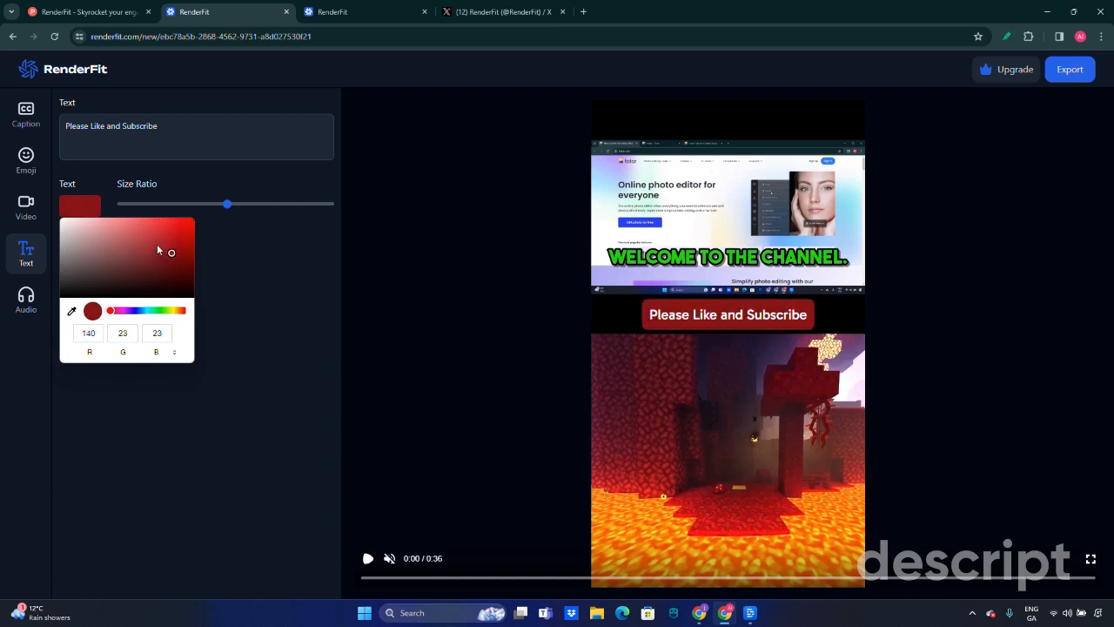
{"action": "left_click", "coordinate": [256, 319]}
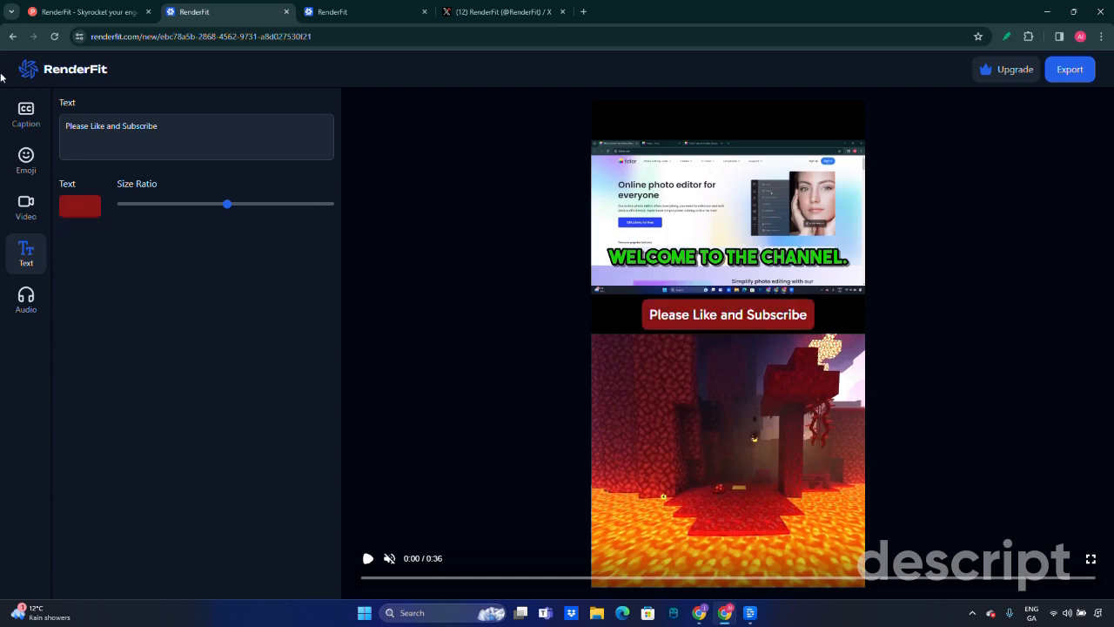
{"action": "left_click", "coordinate": [79, 208]}
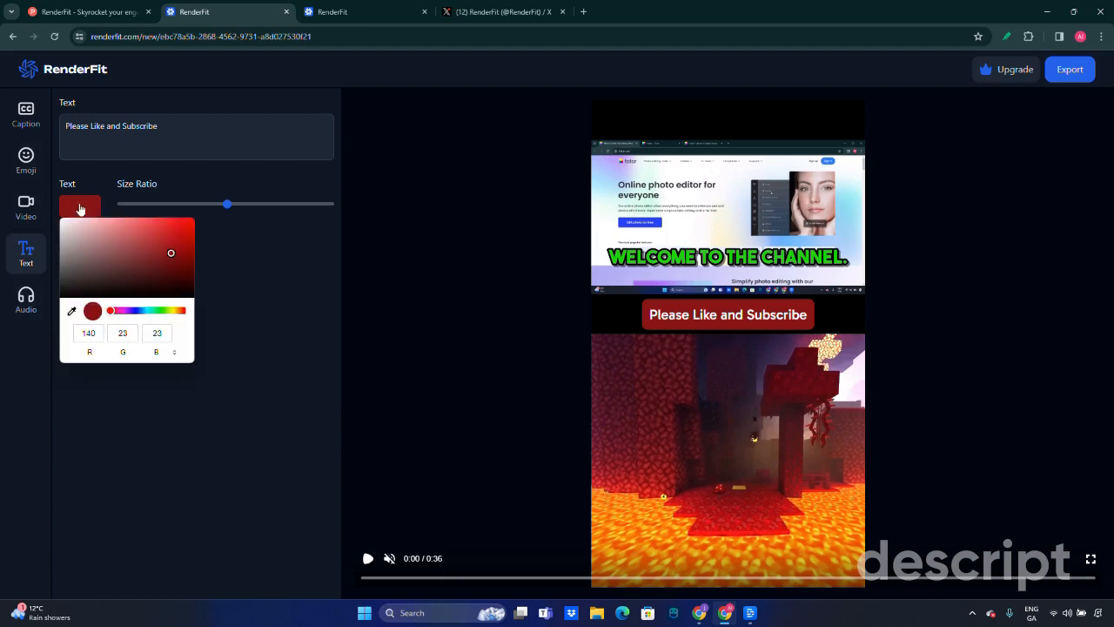
{"action": "left_click", "coordinate": [154, 311]}
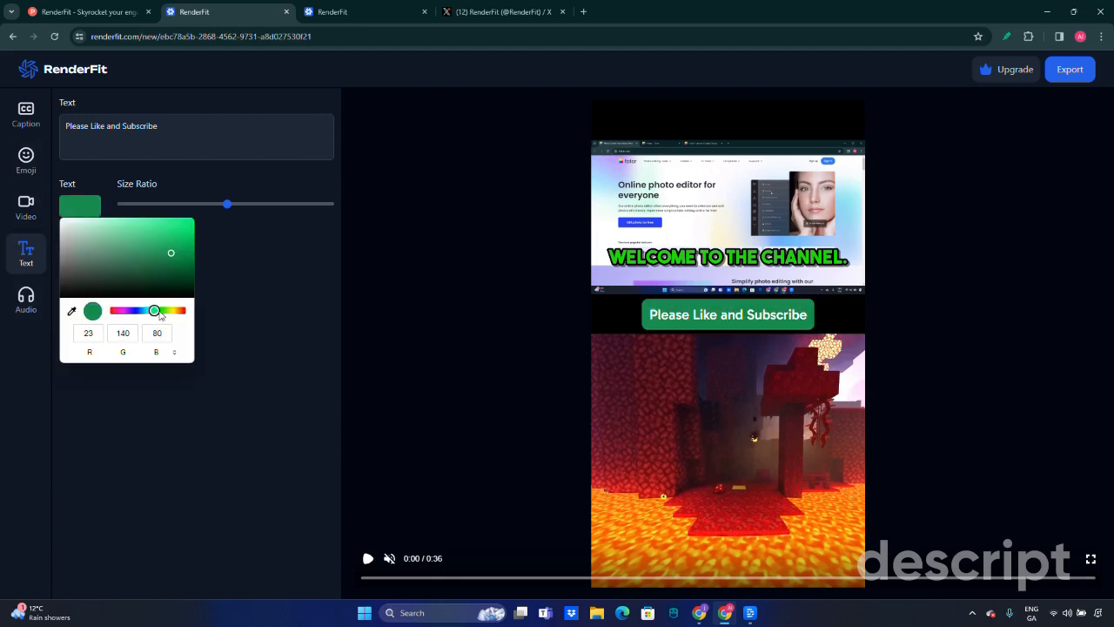
{"action": "left_click", "coordinate": [289, 330]}
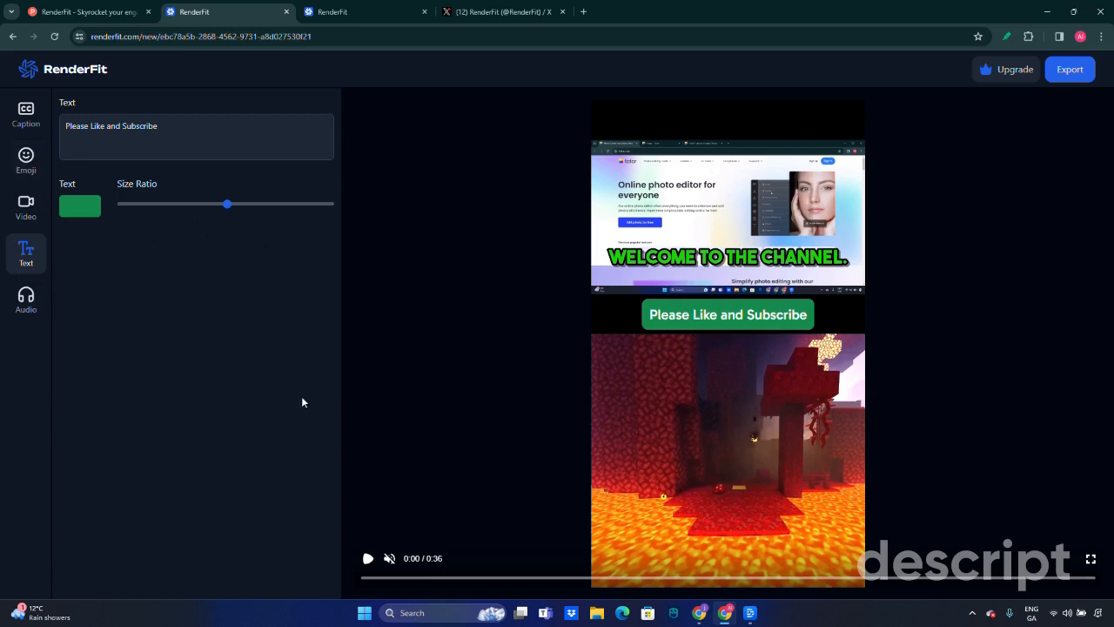
Step: Play the preview to 0:11 and look through the word-by-word captions with their assigned emojis
{"action": "left_click", "coordinate": [368, 559]}
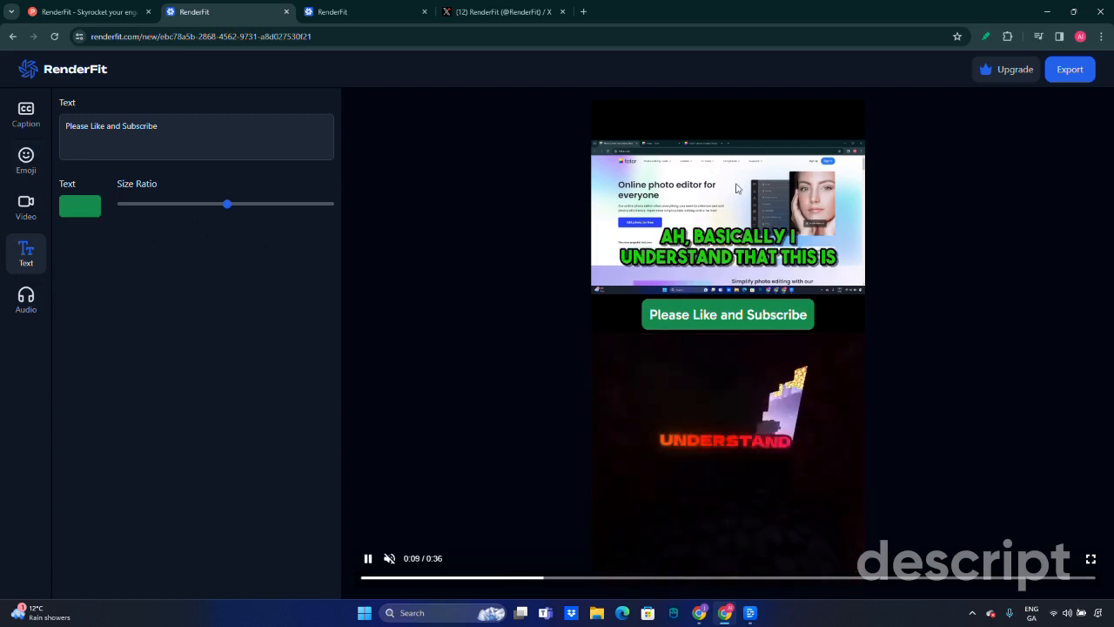
{"action": "left_click", "coordinate": [367, 559]}
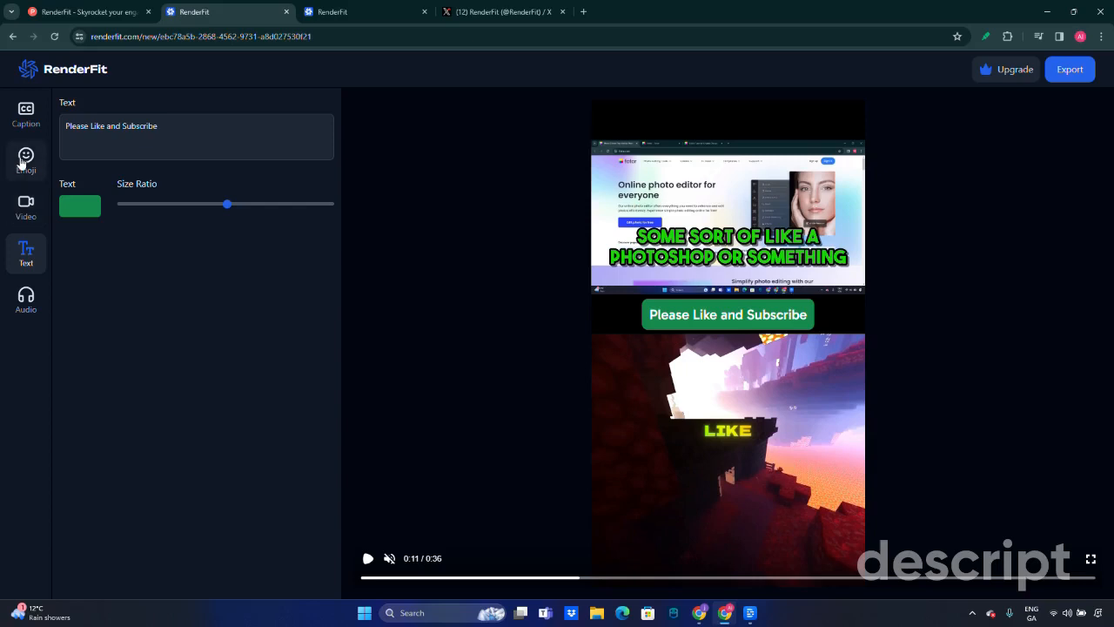
{"action": "left_click", "coordinate": [25, 161]}
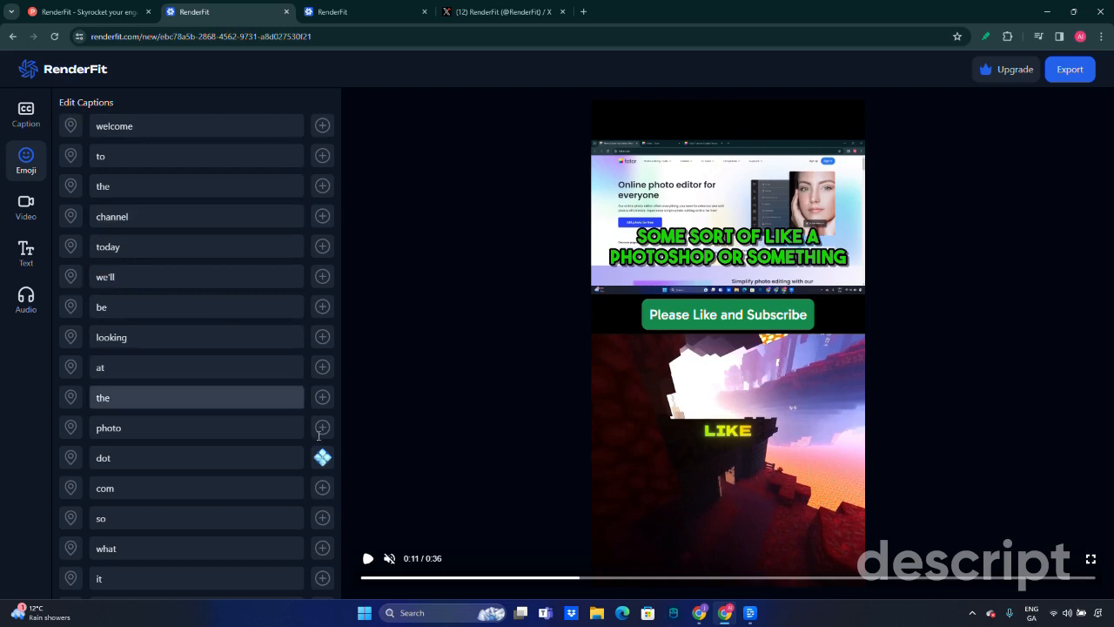
{"action": "scroll", "coordinate": [186, 514], "scroll_direction": "down", "scroll_amount": 5}
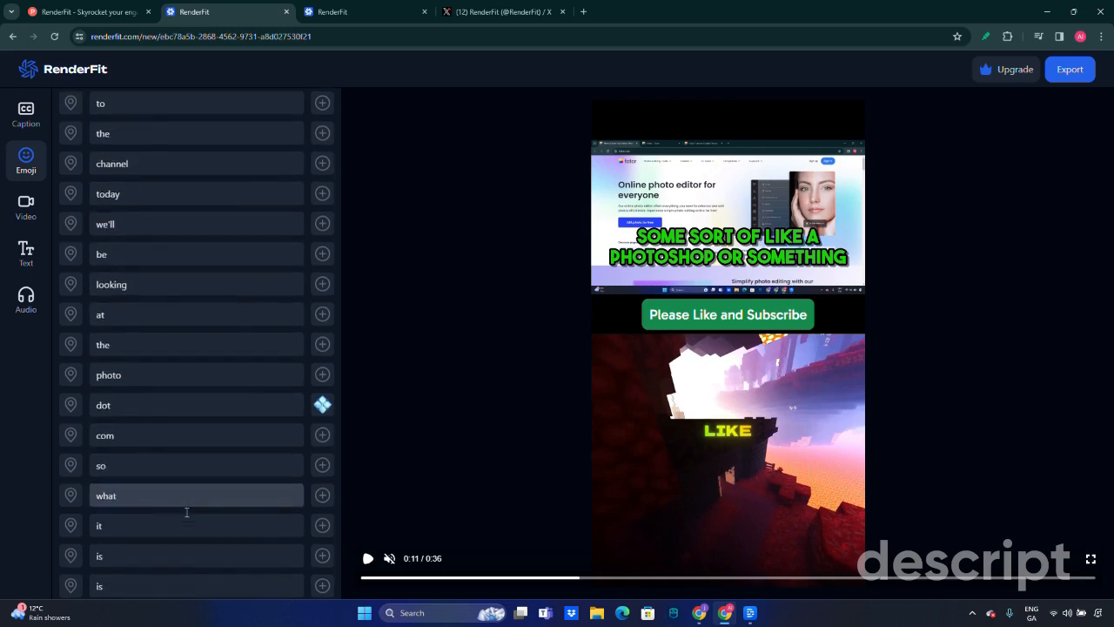
{"action": "scroll", "coordinate": [179, 426], "scroll_direction": "down", "scroll_amount": 5}
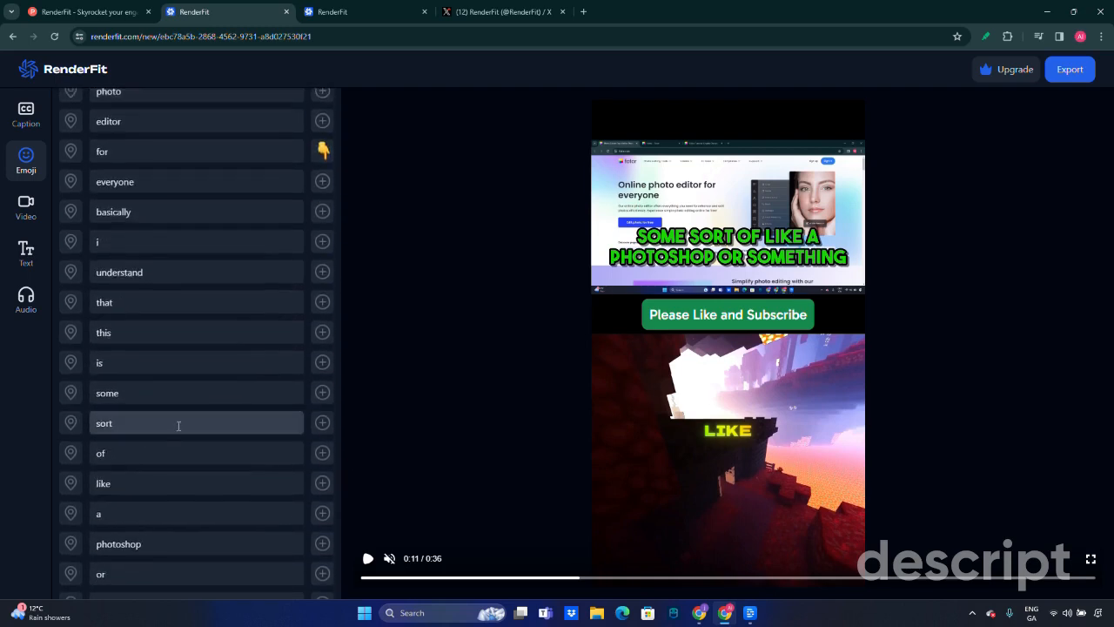
{"action": "scroll", "coordinate": [180, 421], "scroll_direction": "up", "scroll_amount": 5}
{"action": "scroll", "coordinate": [179, 422], "scroll_direction": "up", "scroll_amount": 4}
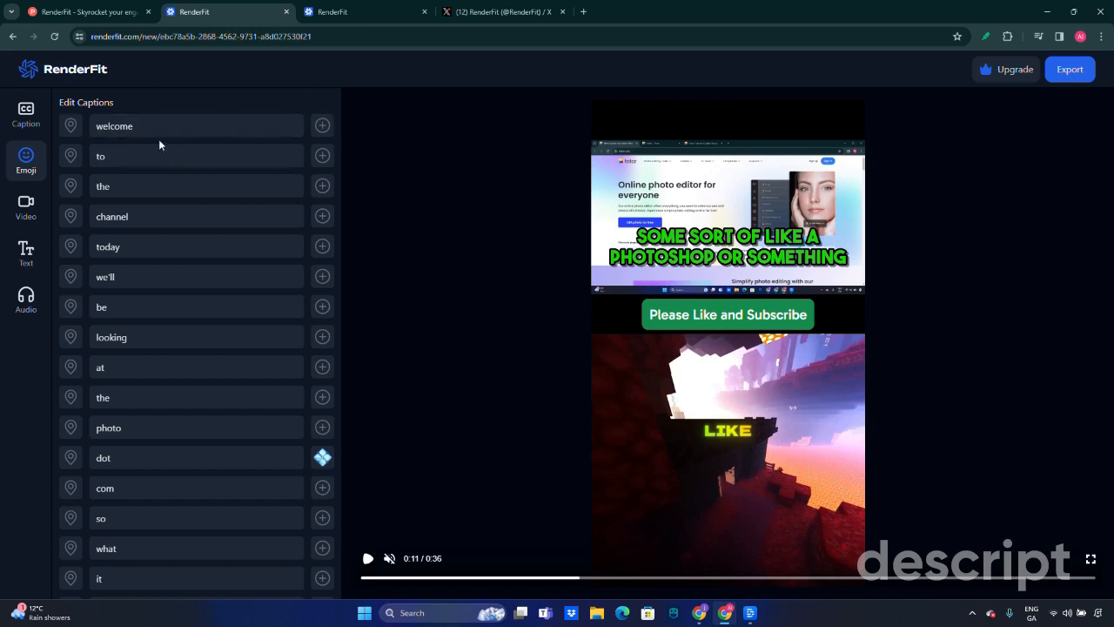
Step: Assign the tears-of-joy emoji to the caption word "welcome" and the green apple to "to"
{"action": "left_click", "coordinate": [322, 131]}
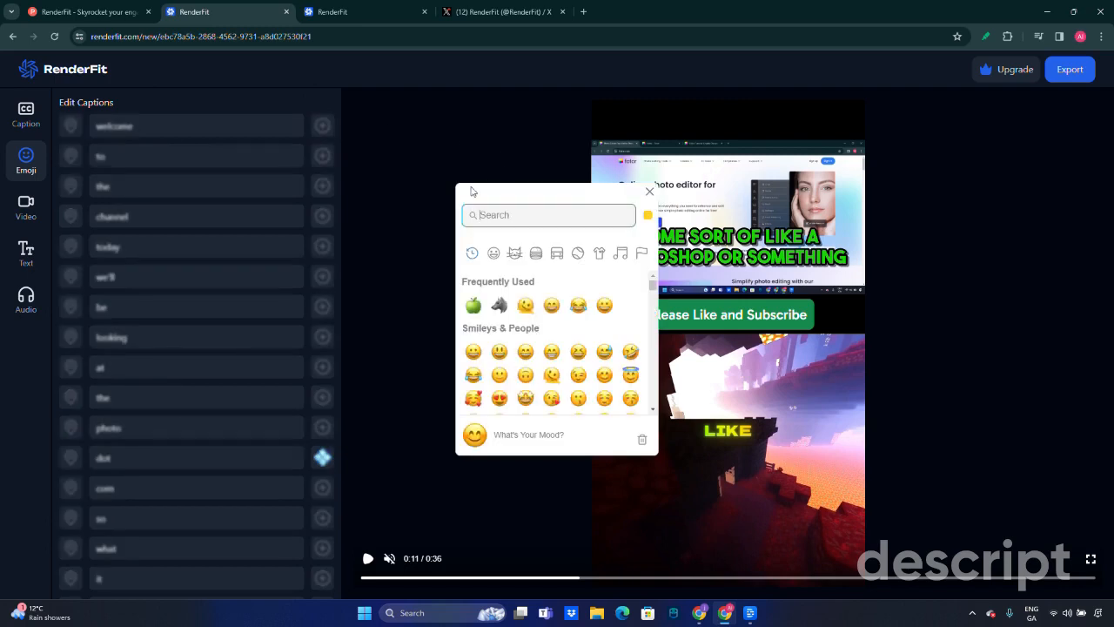
{"action": "scroll", "coordinate": [504, 365], "scroll_direction": "down", "scroll_amount": 1}
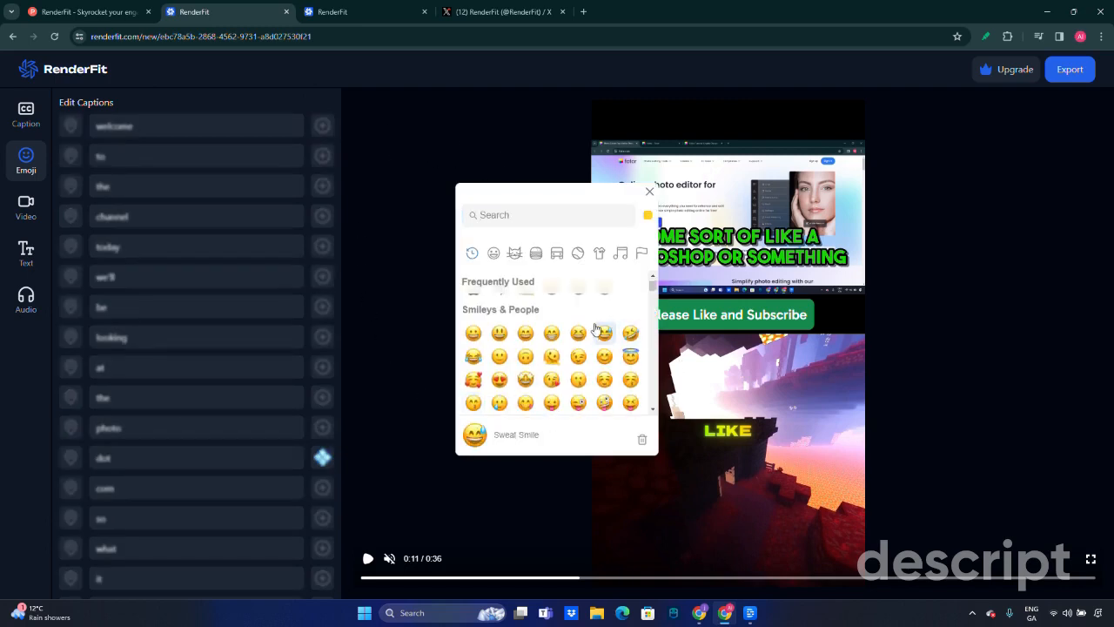
{"action": "left_click", "coordinate": [472, 359]}
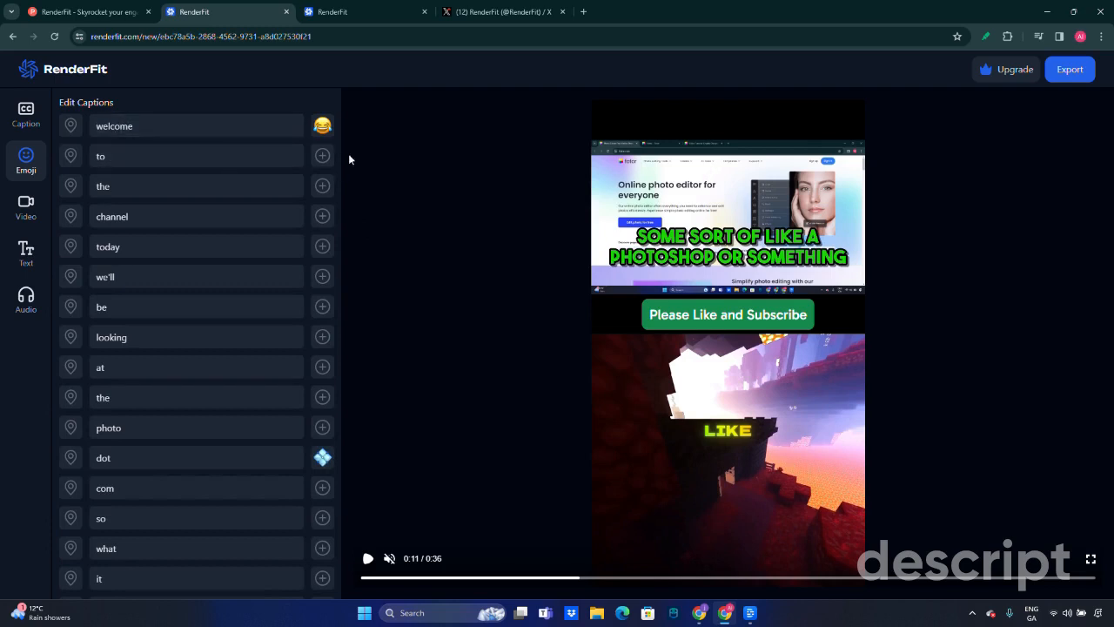
{"action": "left_click", "coordinate": [323, 156]}
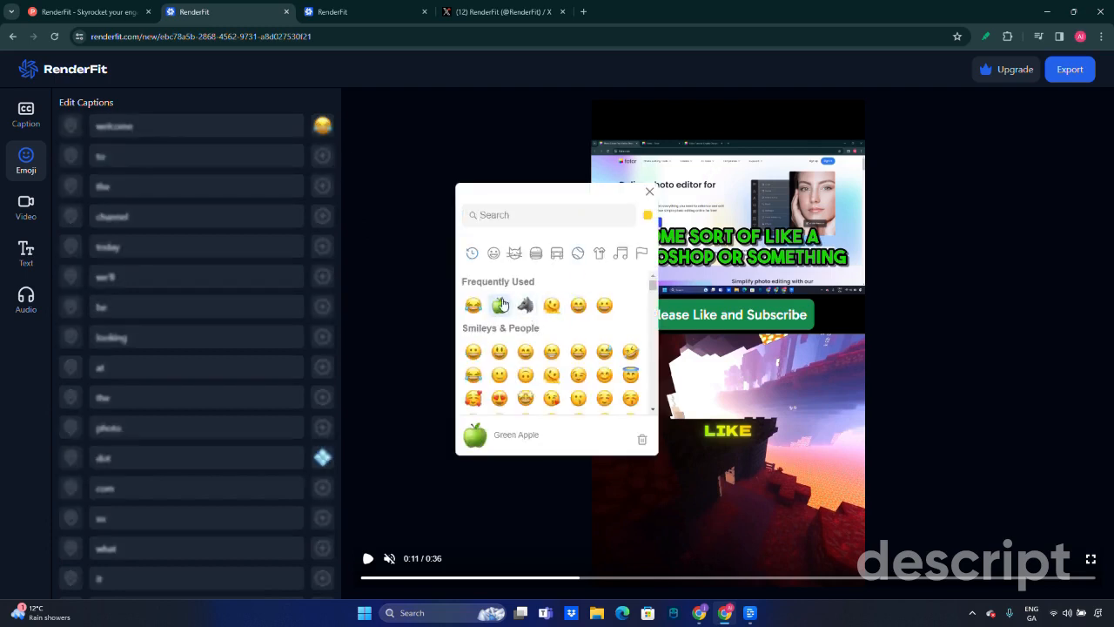
{"action": "left_click", "coordinate": [499, 305]}
{"action": "left_click", "coordinate": [322, 185]}
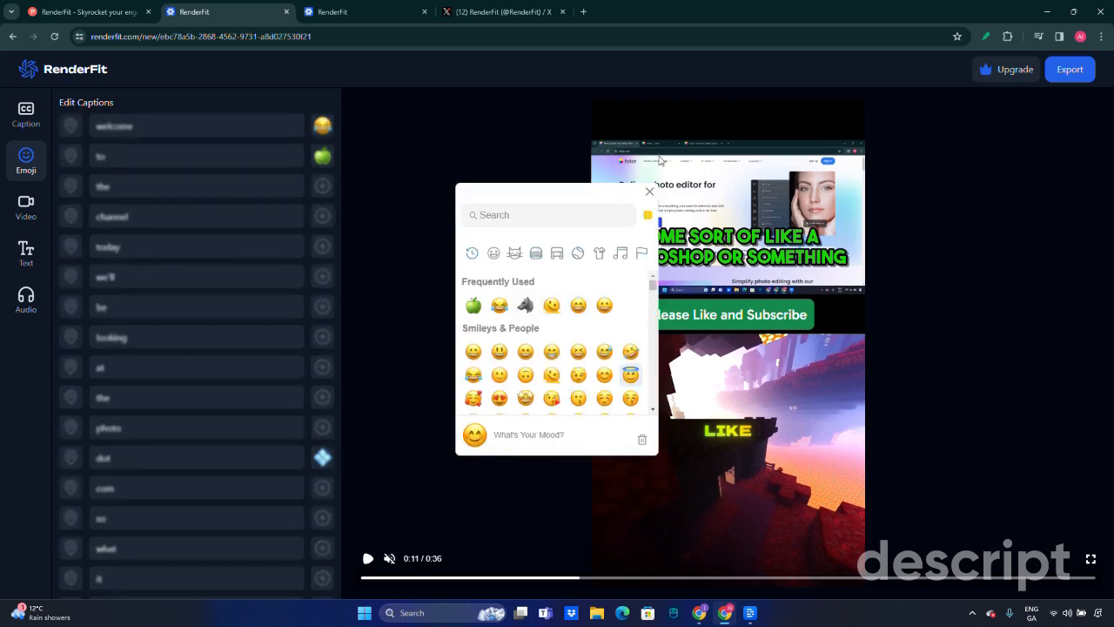
{"action": "left_click", "coordinate": [649, 192]}
Step: Assign the peach emoji to the caption word "today" and a globe emoji to "looking"
{"action": "left_click", "coordinate": [322, 247]}
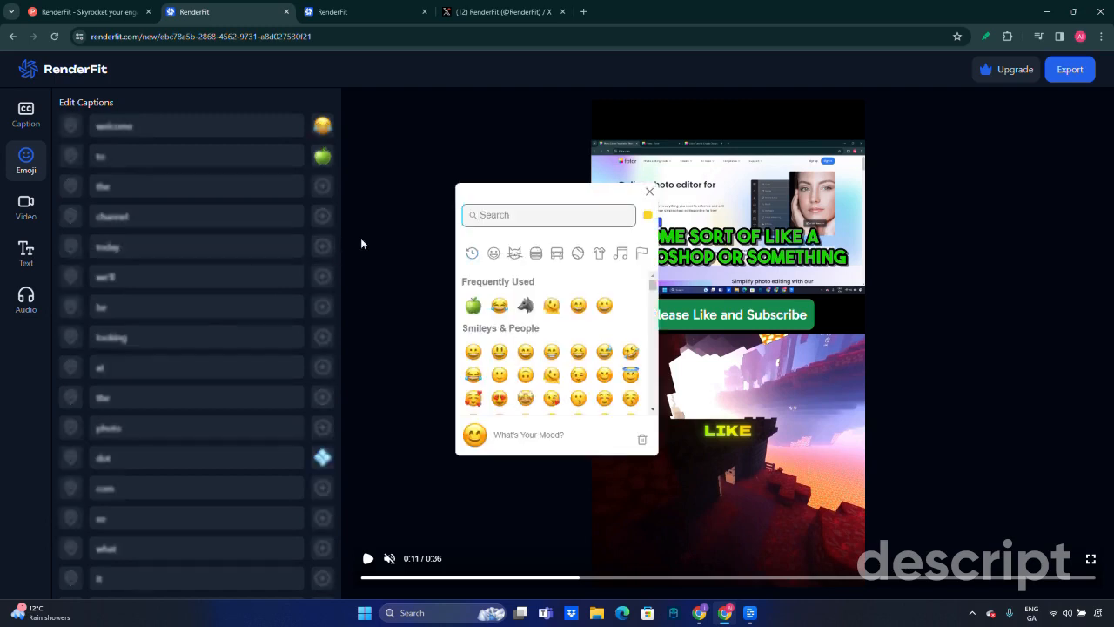
{"action": "left_click", "coordinate": [536, 253]}
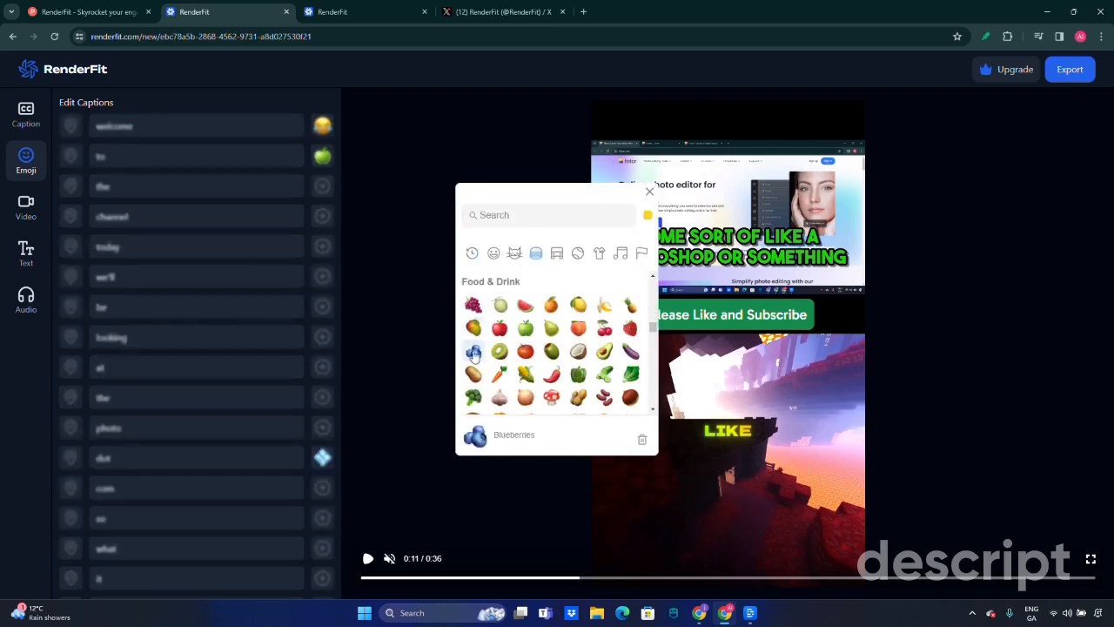
{"action": "left_click", "coordinate": [579, 327]}
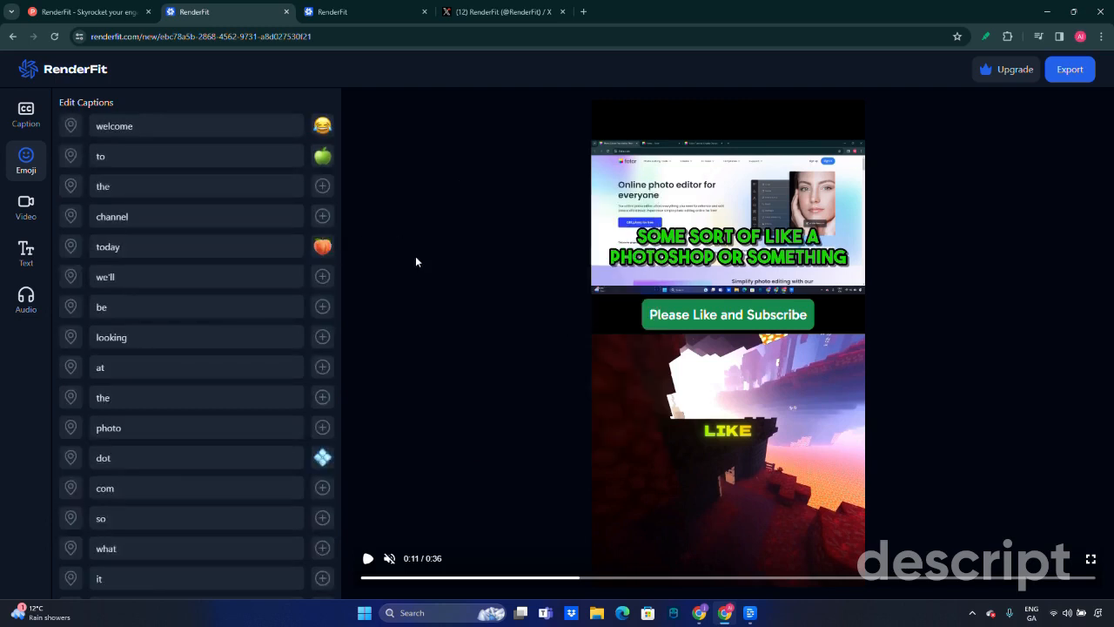
{"action": "left_click", "coordinate": [322, 339]}
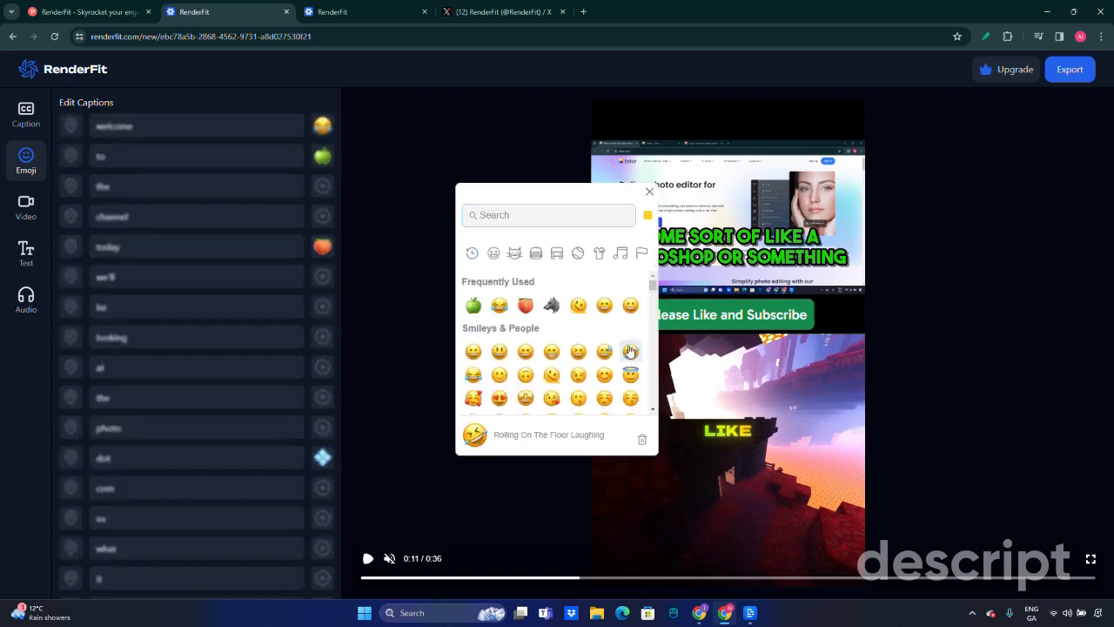
{"action": "left_click", "coordinate": [558, 252]}
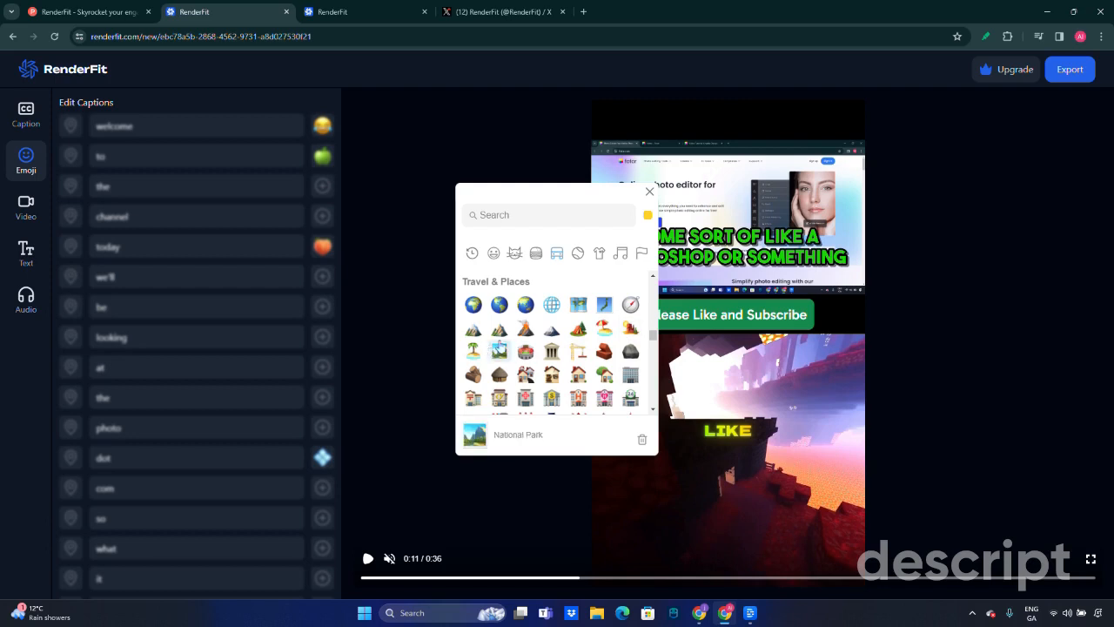
{"action": "left_click", "coordinate": [526, 307]}
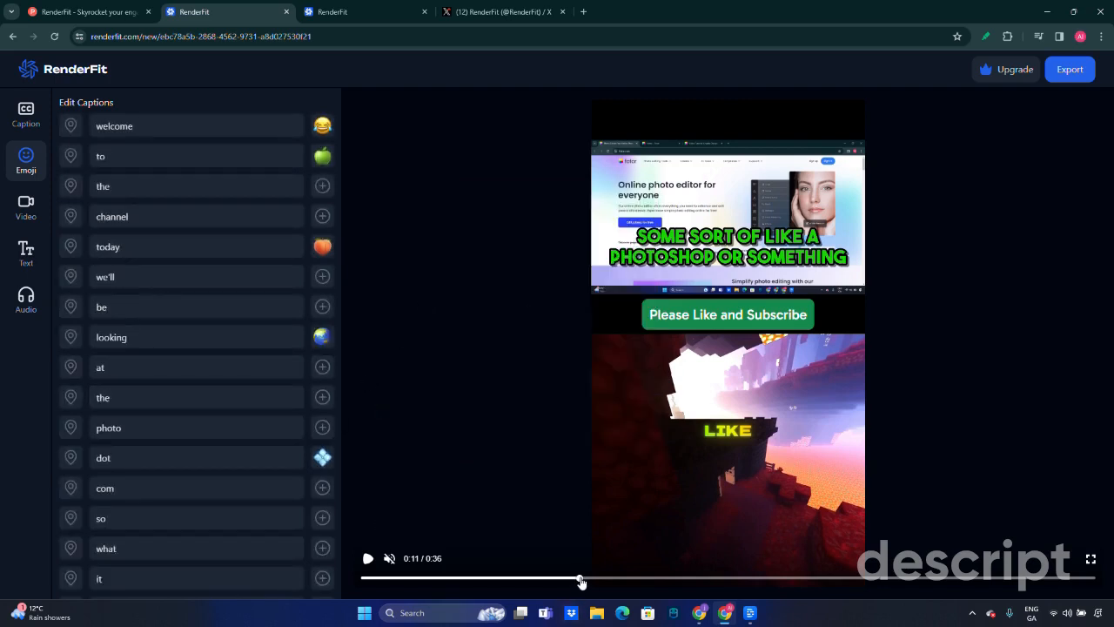
Step: Play the preview from the beginning to 0:09 to check how the emoji captions come through
{"action": "left_click_drag", "start_coordinate": [580, 578], "coordinate": [352, 576]}
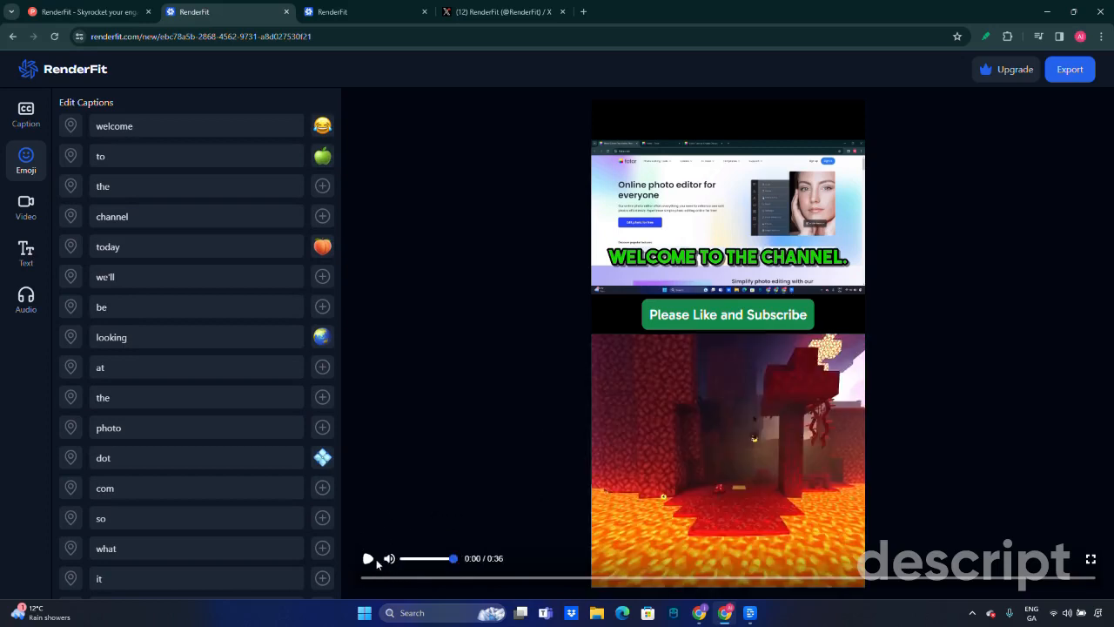
{"action": "left_click", "coordinate": [368, 559]}
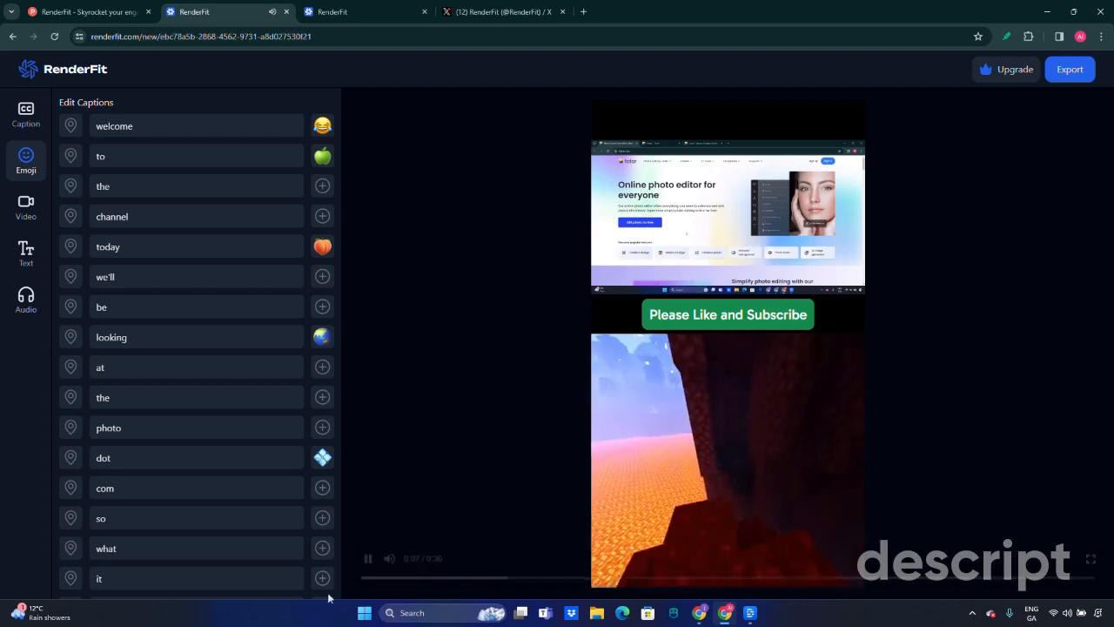
{"action": "left_click", "coordinate": [367, 561]}
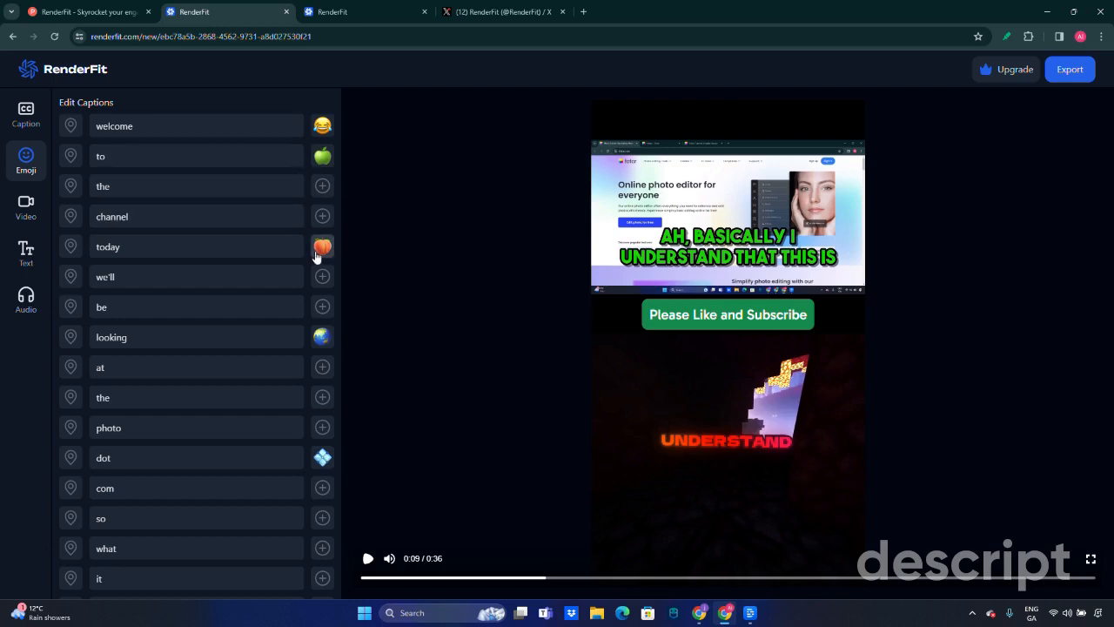
Step: Try several other caption templates on the video, then return to the first template with glowing yellow lettering
{"action": "left_click", "coordinate": [29, 123]}
{"action": "left_click", "coordinate": [107, 249]}
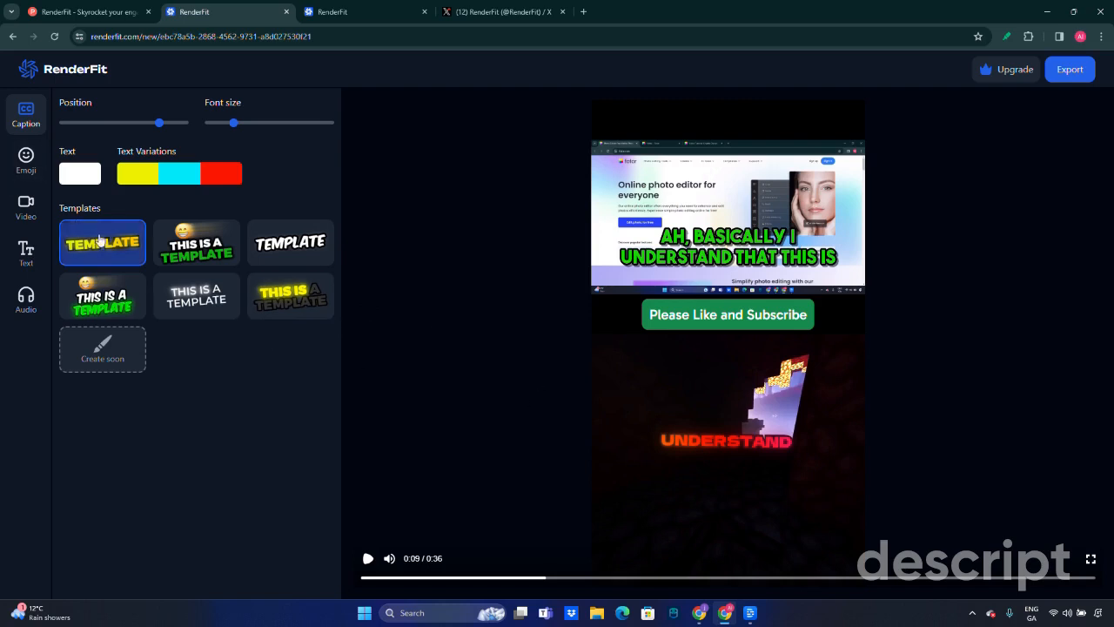
{"action": "left_click", "coordinate": [195, 244]}
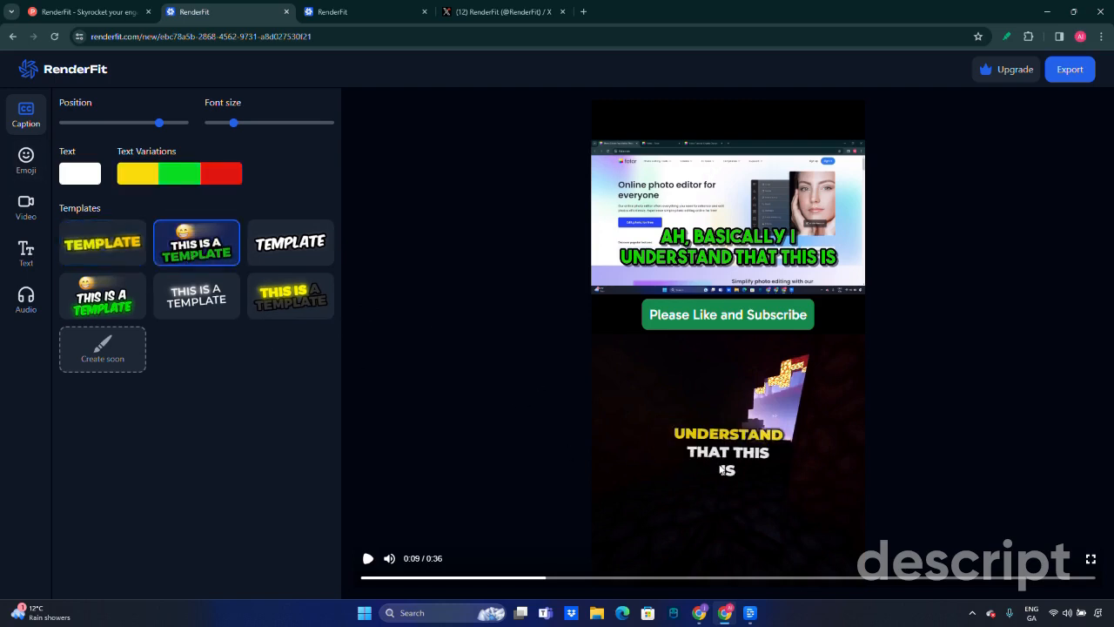
{"action": "left_click", "coordinate": [292, 244]}
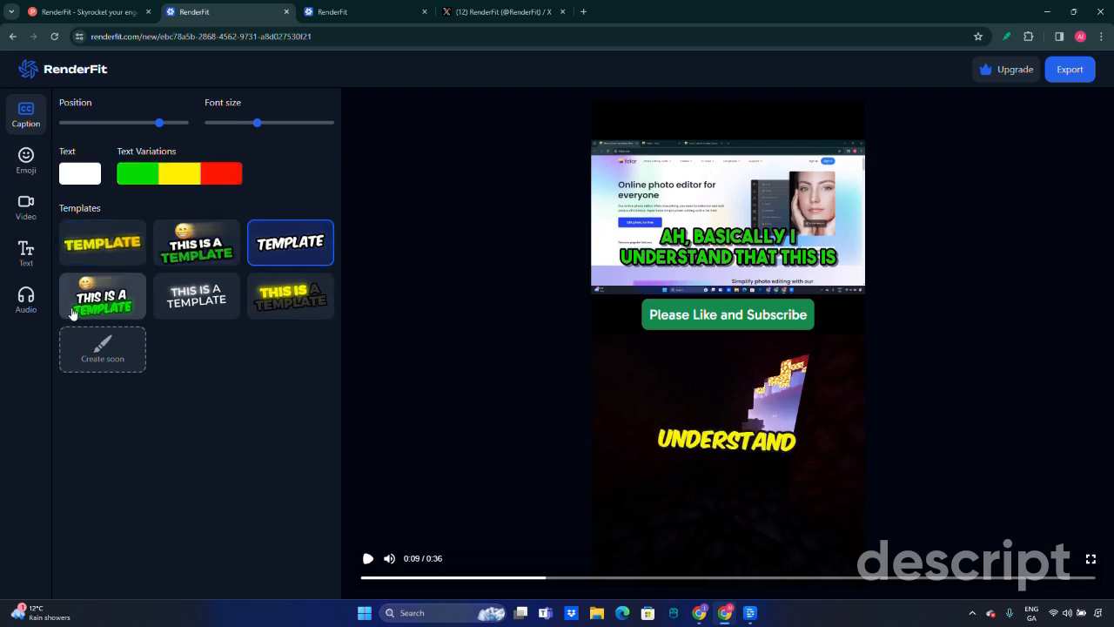
{"action": "left_click", "coordinate": [102, 296]}
{"action": "left_click", "coordinate": [102, 243]}
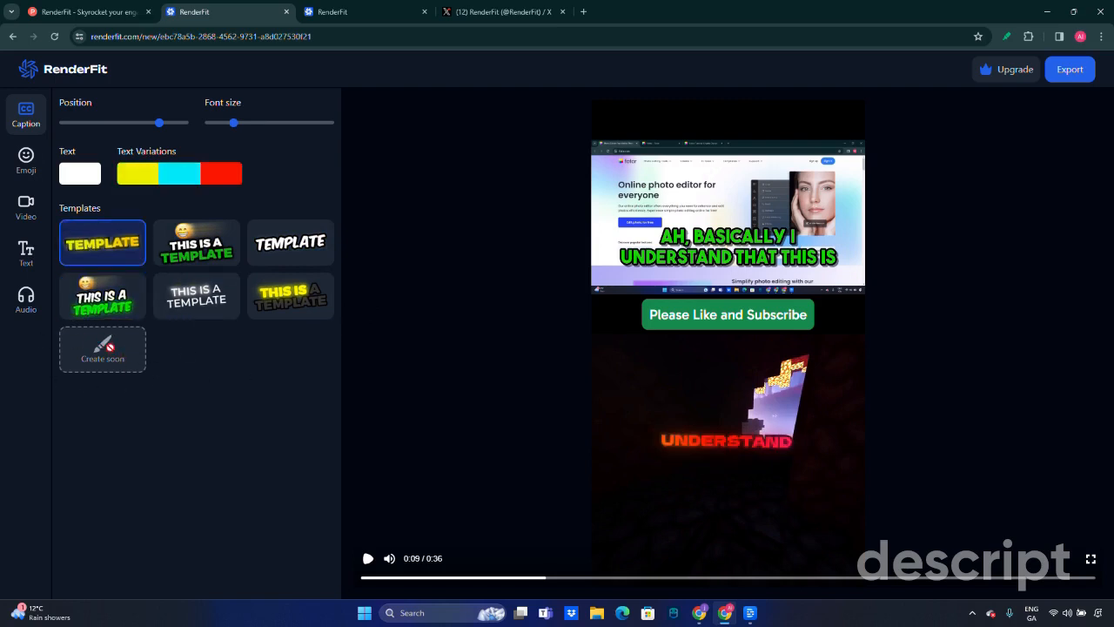
Step: Try teal, RGB 71, 179, 177, as the second text variation and the emoji template beside it, then reselect the glowing yellow template
{"action": "left_click", "coordinate": [181, 173]}
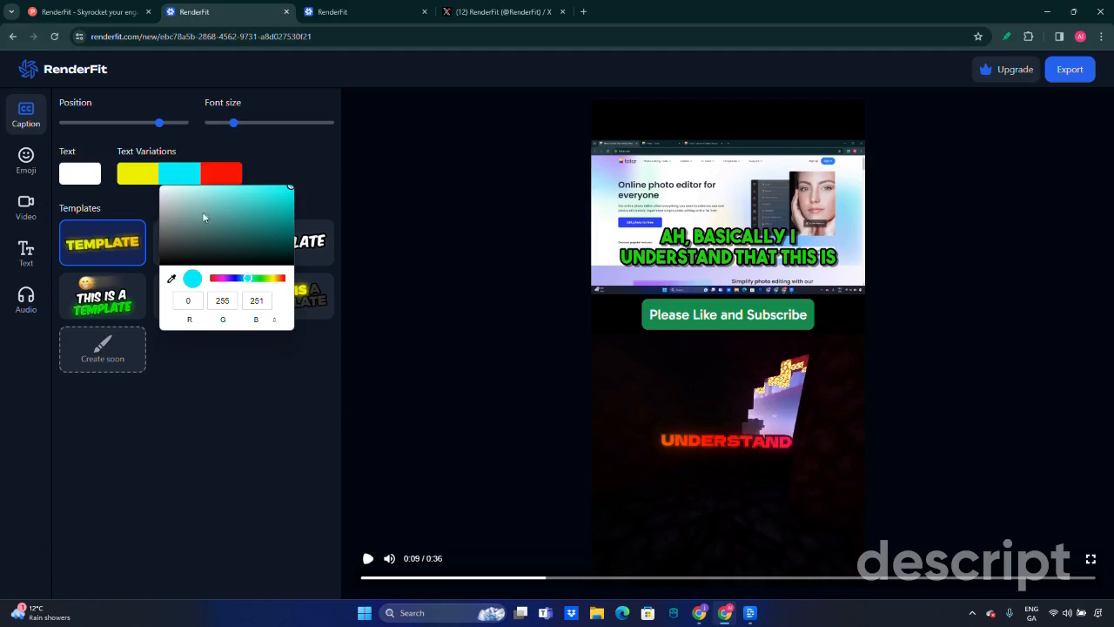
{"action": "left_click", "coordinate": [242, 212]}
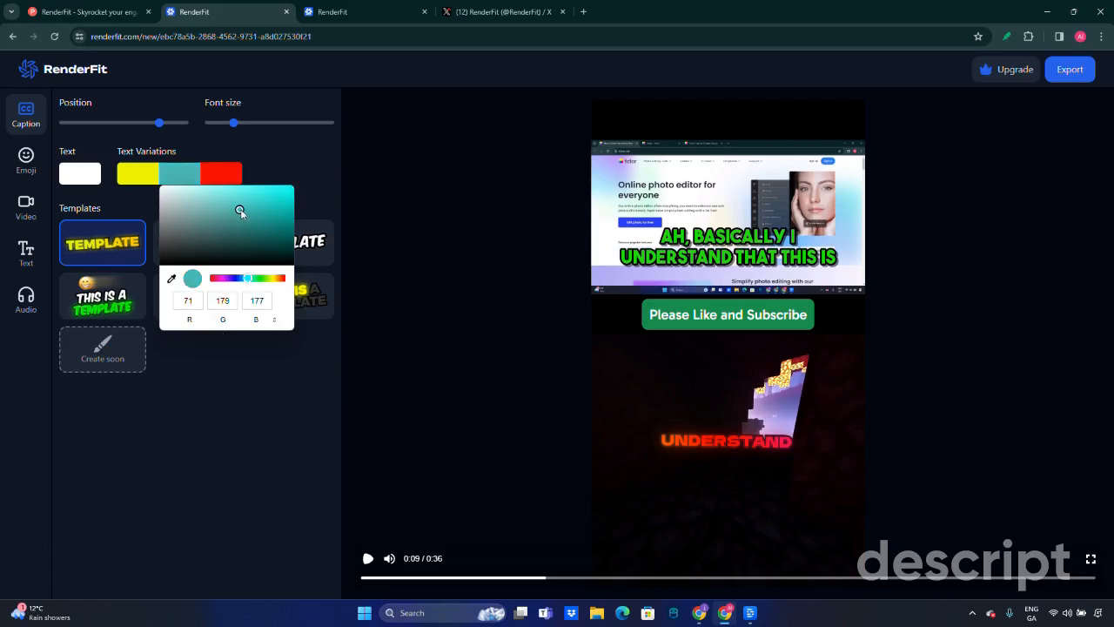
{"action": "left_click", "coordinate": [209, 369]}
{"action": "left_click", "coordinate": [164, 242]}
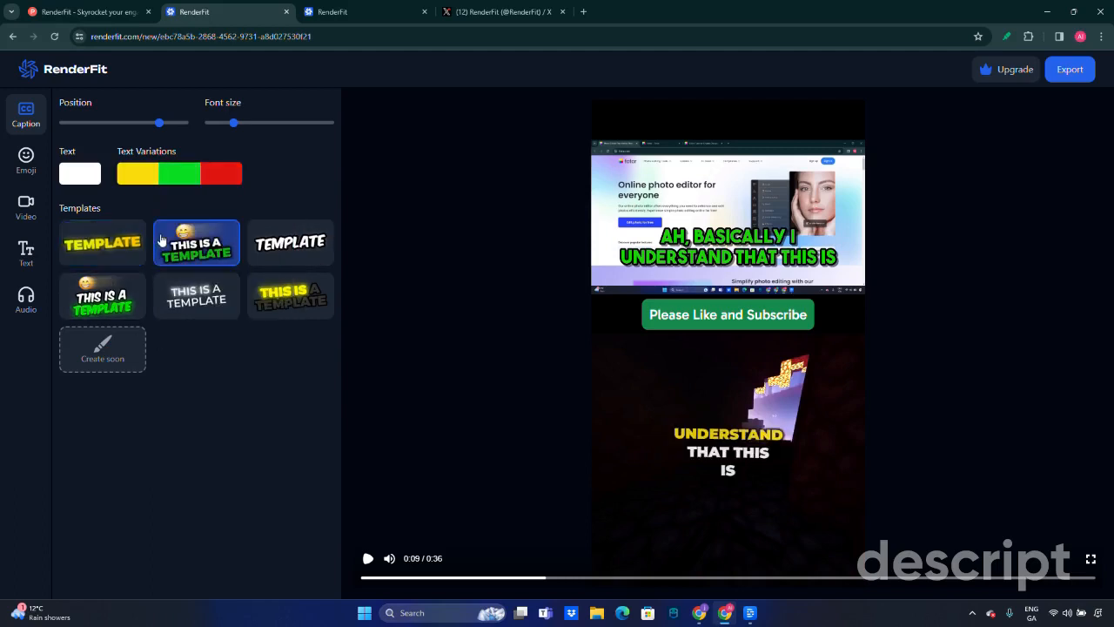
{"action": "left_click", "coordinate": [82, 243]}
Step: Enlarge the caption font and move the captions slightly higher on the gameplay clip
{"action": "left_click_drag", "start_coordinate": [233, 125], "coordinate": [308, 137]}
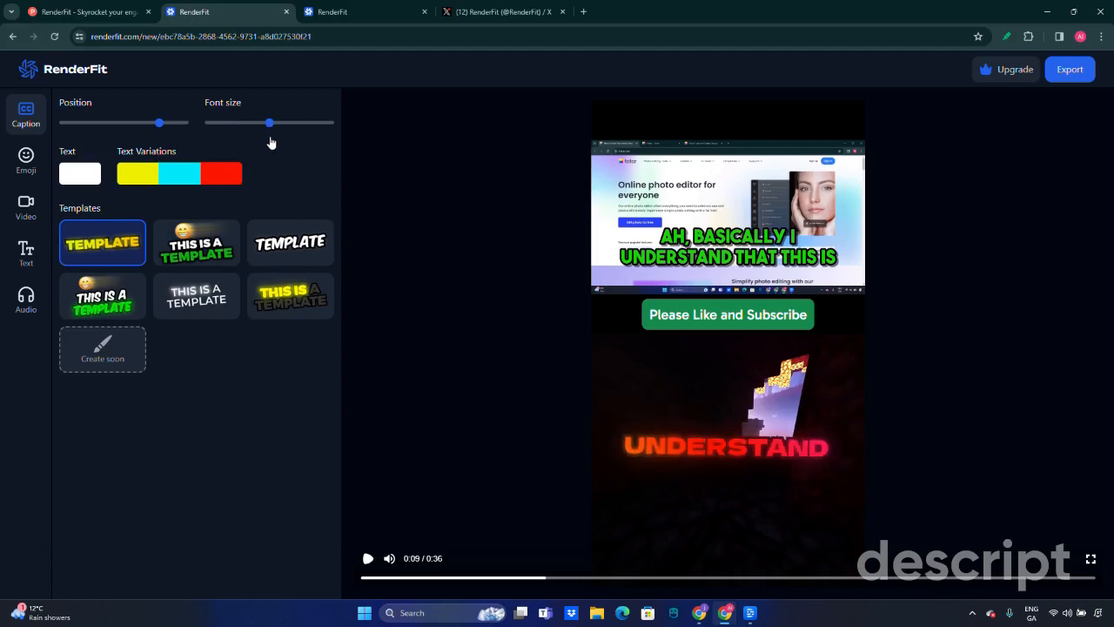
{"action": "mouse_move", "coordinate": [270, 135]}
{"action": "left_mouse_down"}
{"action": "mouse_move", "coordinate": [218, 136]}
{"action": "mouse_move", "coordinate": [270, 136]}
{"action": "left_mouse_up"}
{"action": "mouse_move", "coordinate": [160, 125]}
{"action": "left_mouse_down"}
{"action": "mouse_move", "coordinate": [130, 125]}
{"action": "mouse_move", "coordinate": [171, 125]}
{"action": "mouse_move", "coordinate": [152, 125]}
{"action": "left_mouse_up"}
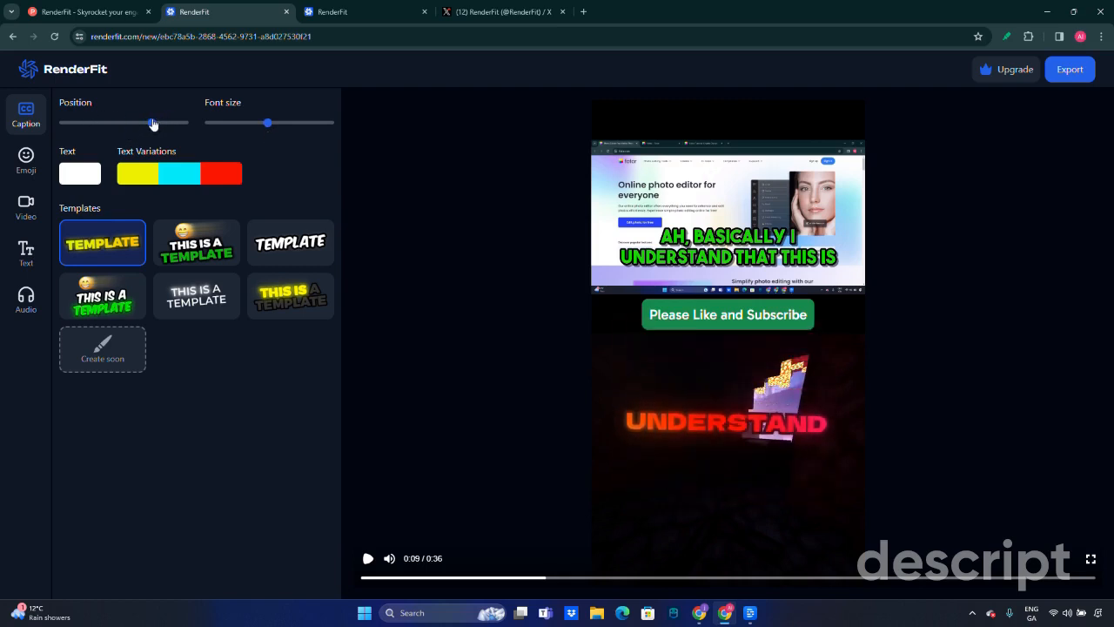
Step: Add the second track of the Happy category as the video's background music
{"action": "left_click", "coordinate": [26, 300]}
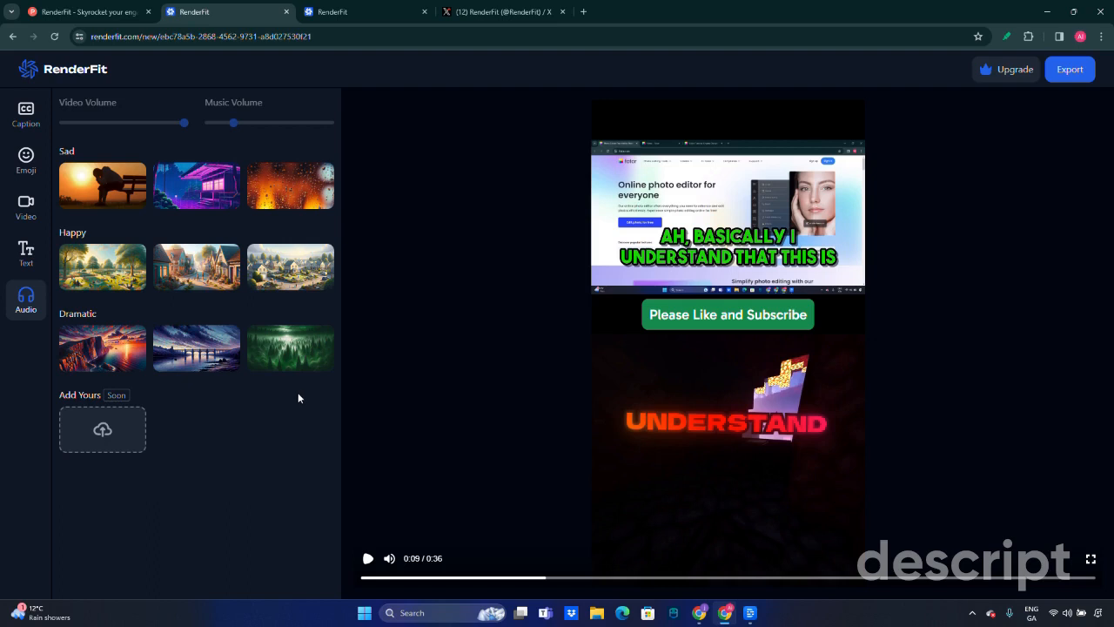
{"action": "left_click", "coordinate": [194, 282]}
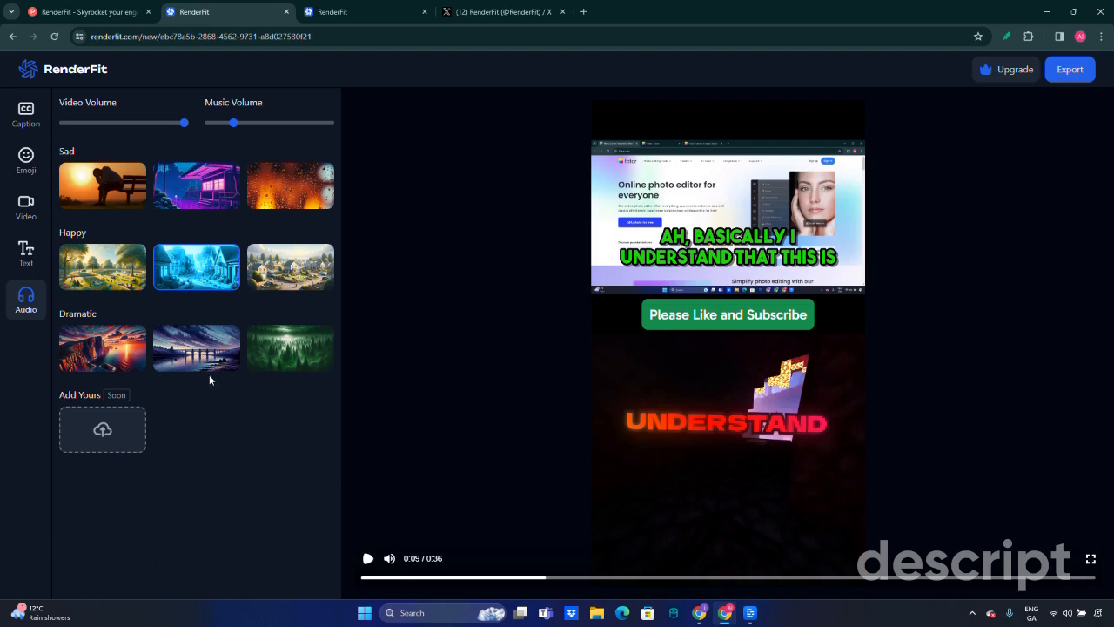
{"action": "left_click", "coordinate": [182, 273]}
{"action": "left_click", "coordinate": [206, 269]}
Step: Play the preview from the start to 0:18 to hear the background music, then reopen the caption emoji list
{"action": "left_click_drag", "start_coordinate": [546, 577], "coordinate": [339, 568]}
{"action": "left_click", "coordinate": [368, 558]}
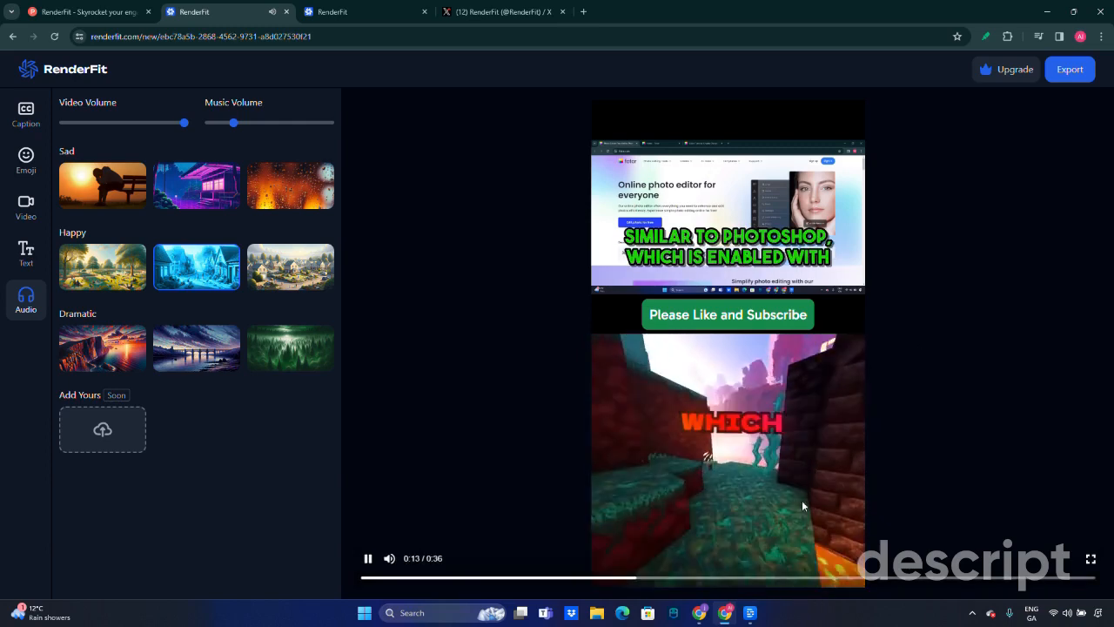
{"action": "left_click", "coordinate": [368, 558]}
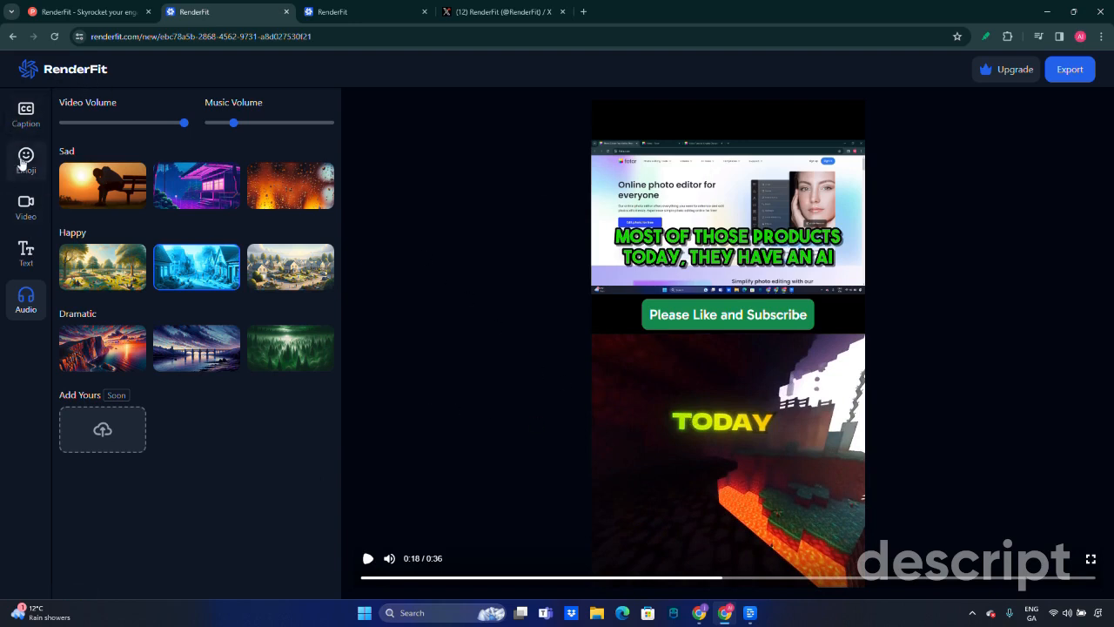
{"action": "left_click", "coordinate": [26, 160]}
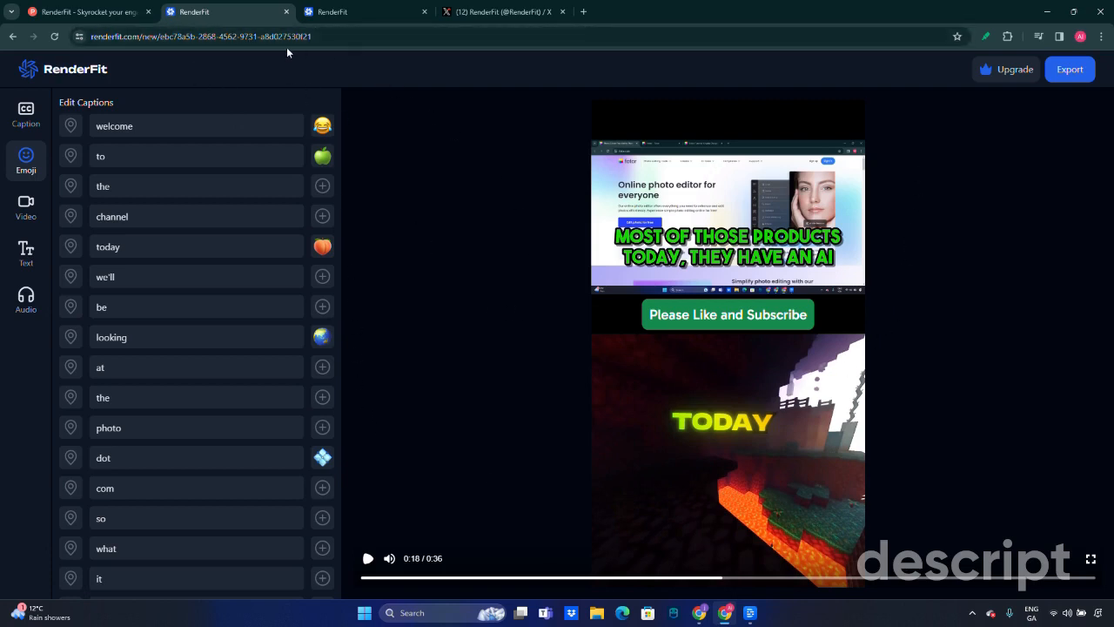
Step: Open RenderFit's pricing page and compare the subtitling seconds included in the Starter and Pro plans
{"action": "left_click", "coordinate": [382, 13]}
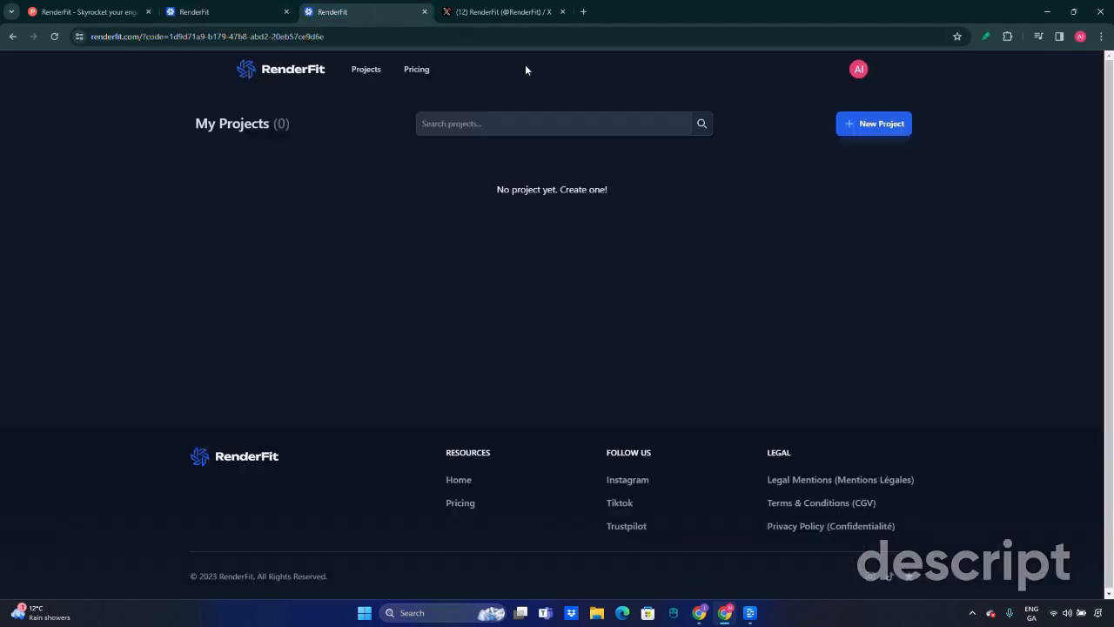
{"action": "left_click", "coordinate": [416, 71]}
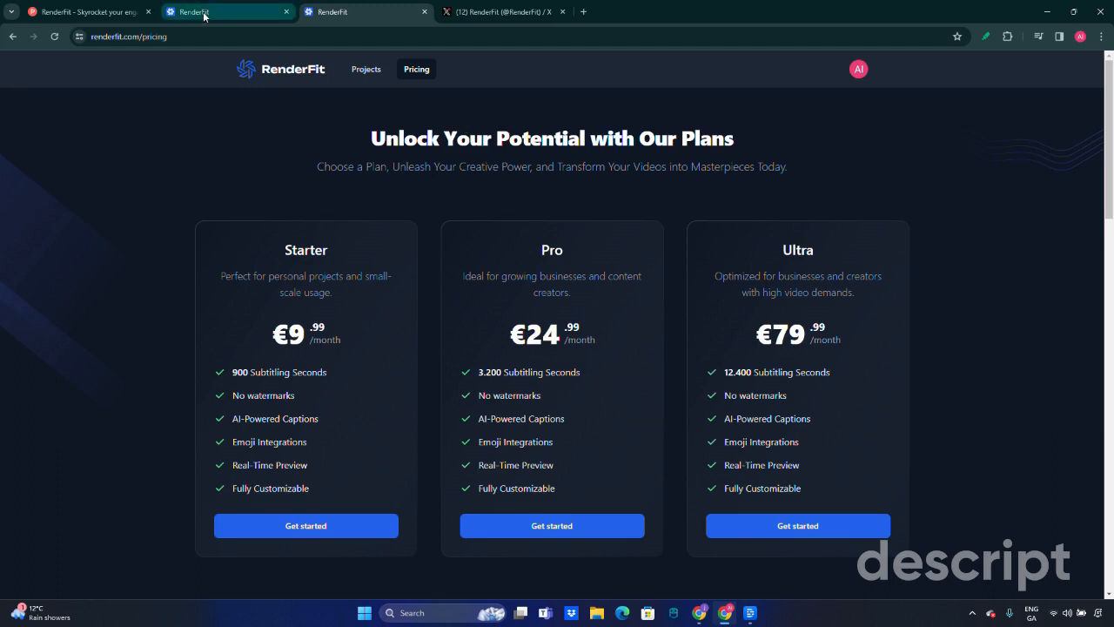
{"action": "left_click", "coordinate": [237, 13]}
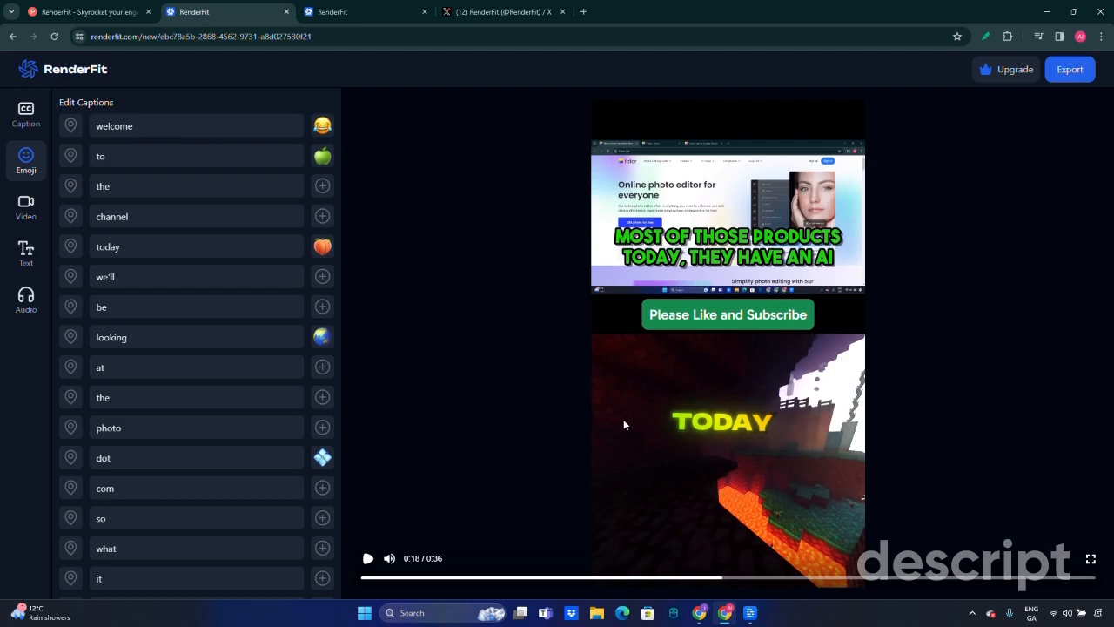
{"action": "left_click", "coordinate": [377, 19]}
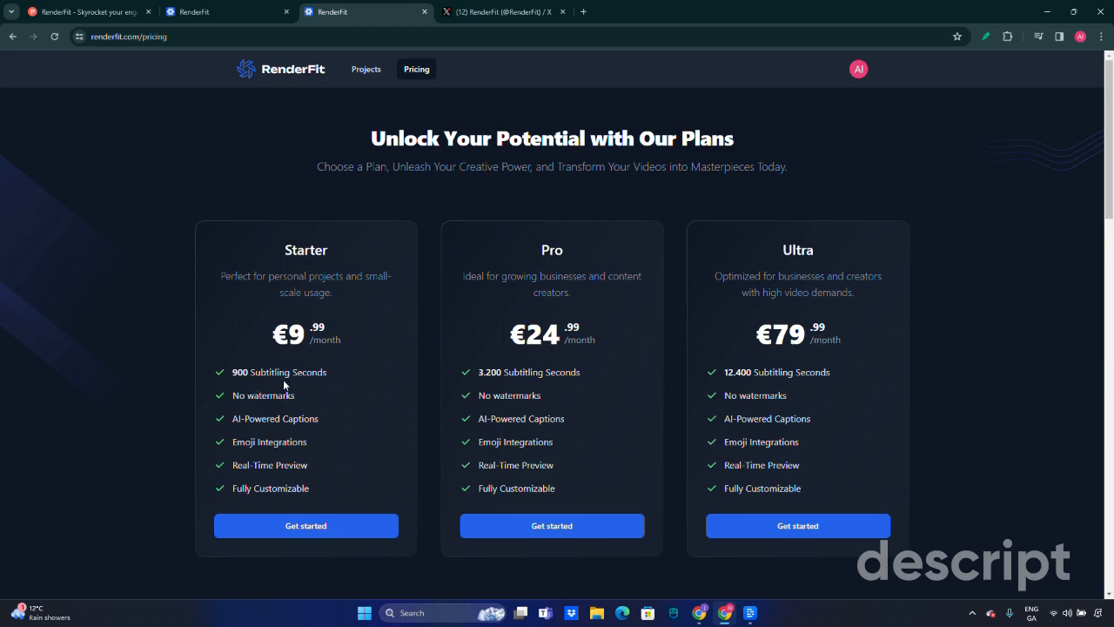
{"action": "left_click_drag", "start_coordinate": [339, 375], "coordinate": [226, 375]}
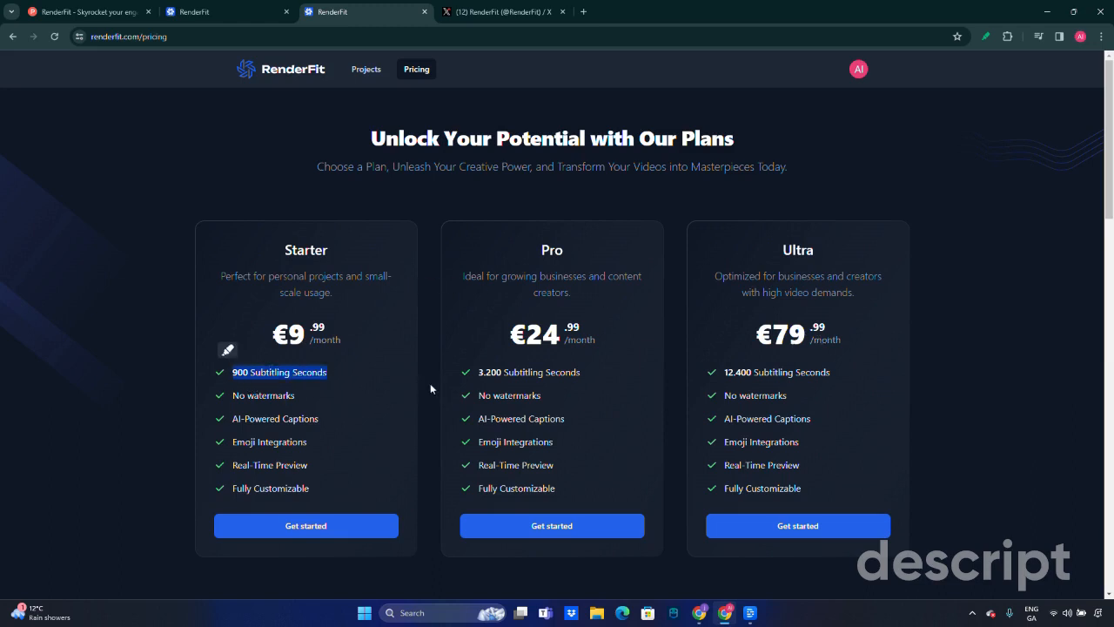
{"action": "left_click_drag", "start_coordinate": [591, 374], "coordinate": [475, 374]}
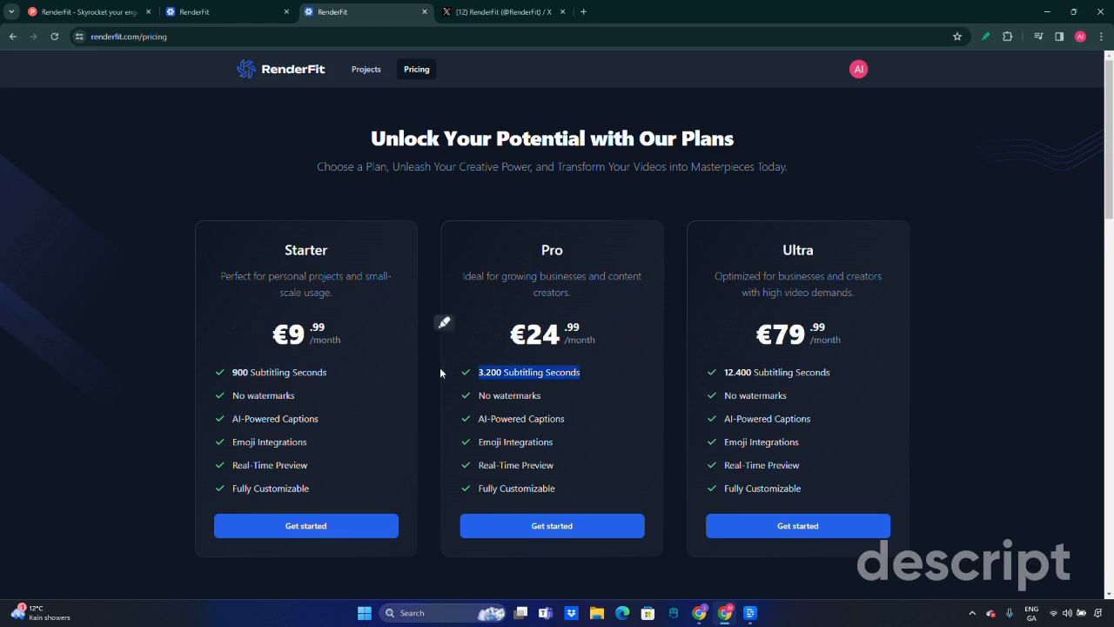